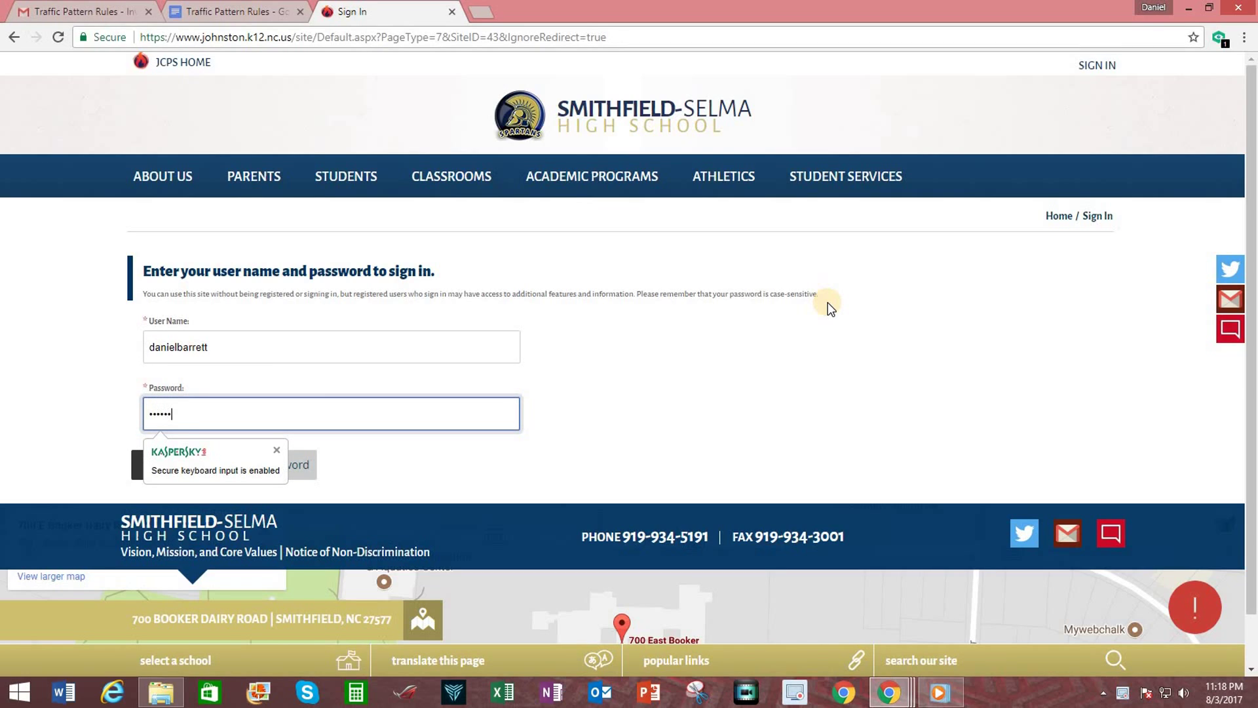
Step: Enter the account password to sign in to the school website and open Site Manager
{"action": "type", "text": "*"}
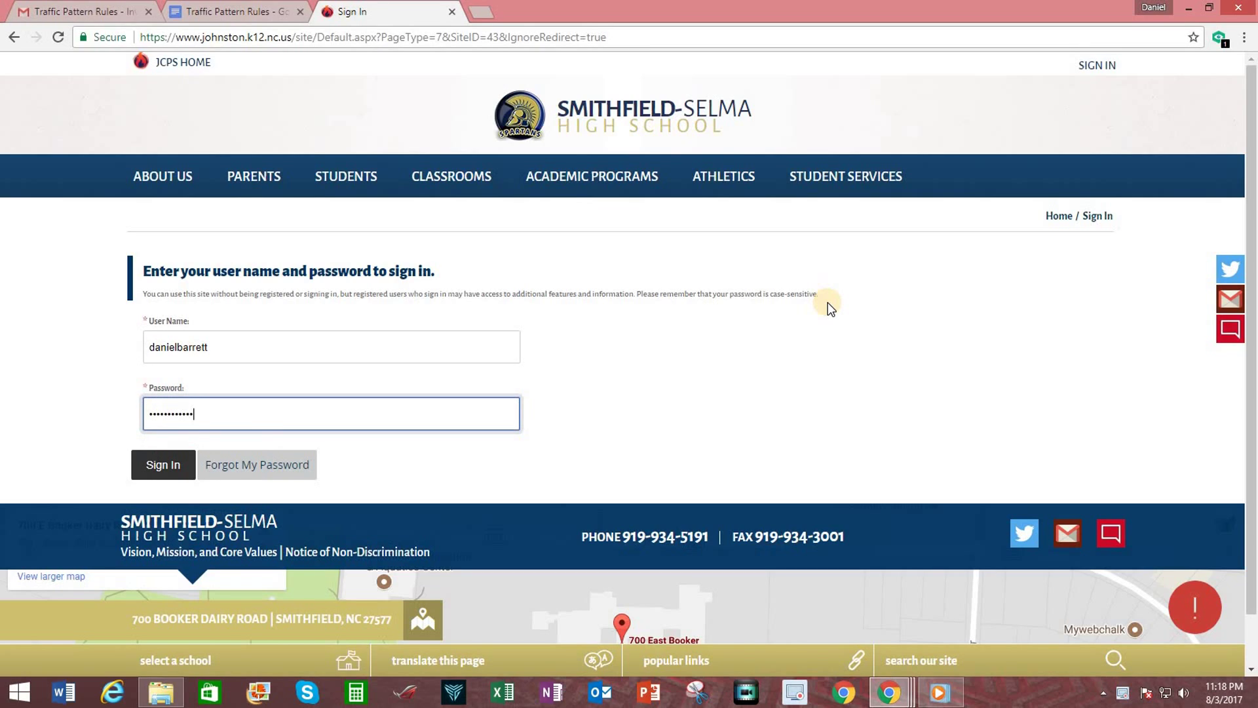
{"action": "left_click", "coordinate": [158, 464]}
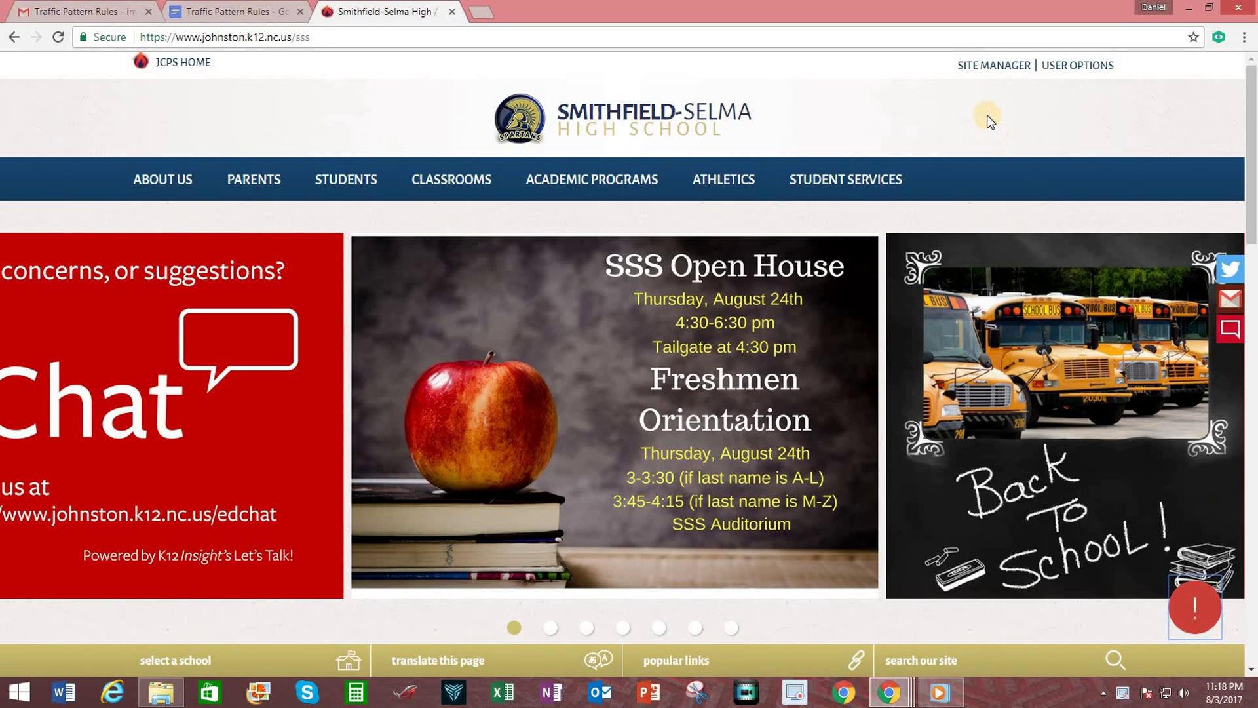
{"action": "left_click", "coordinate": [982, 72]}
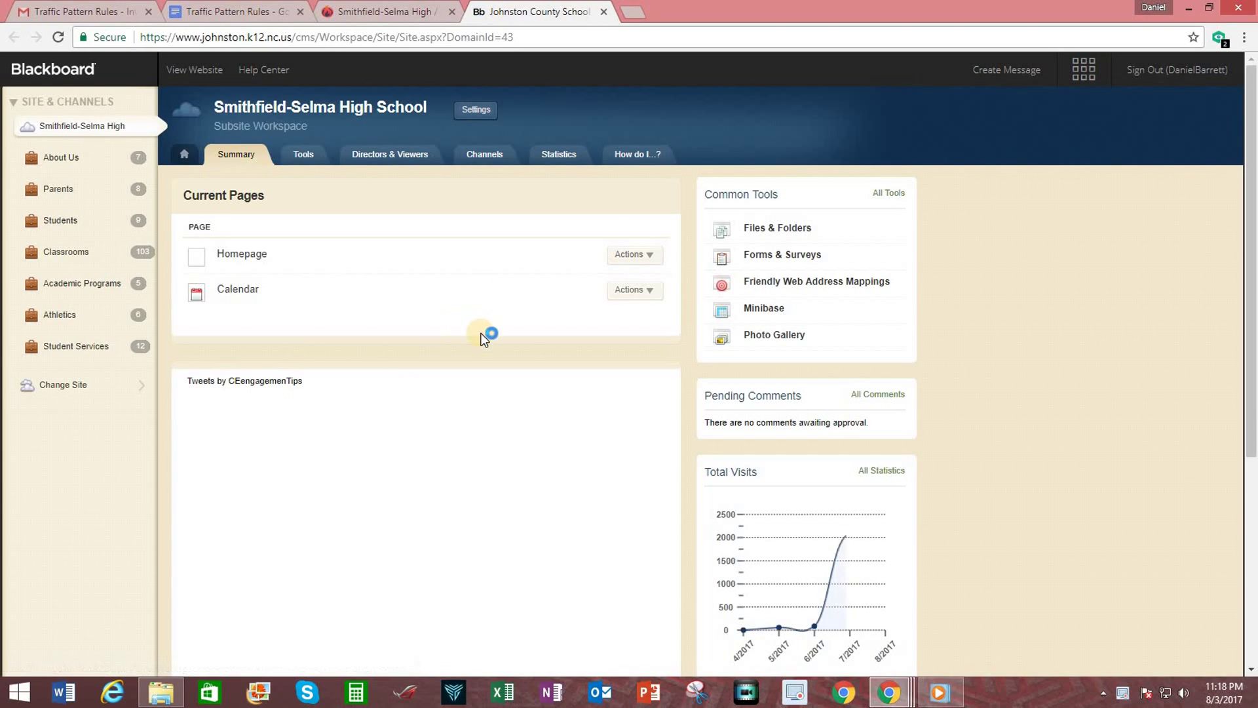
Step: Open the MMR Small 670px by 465px multimedia rotator on the Homepage for editing
{"action": "left_click", "coordinate": [241, 256]}
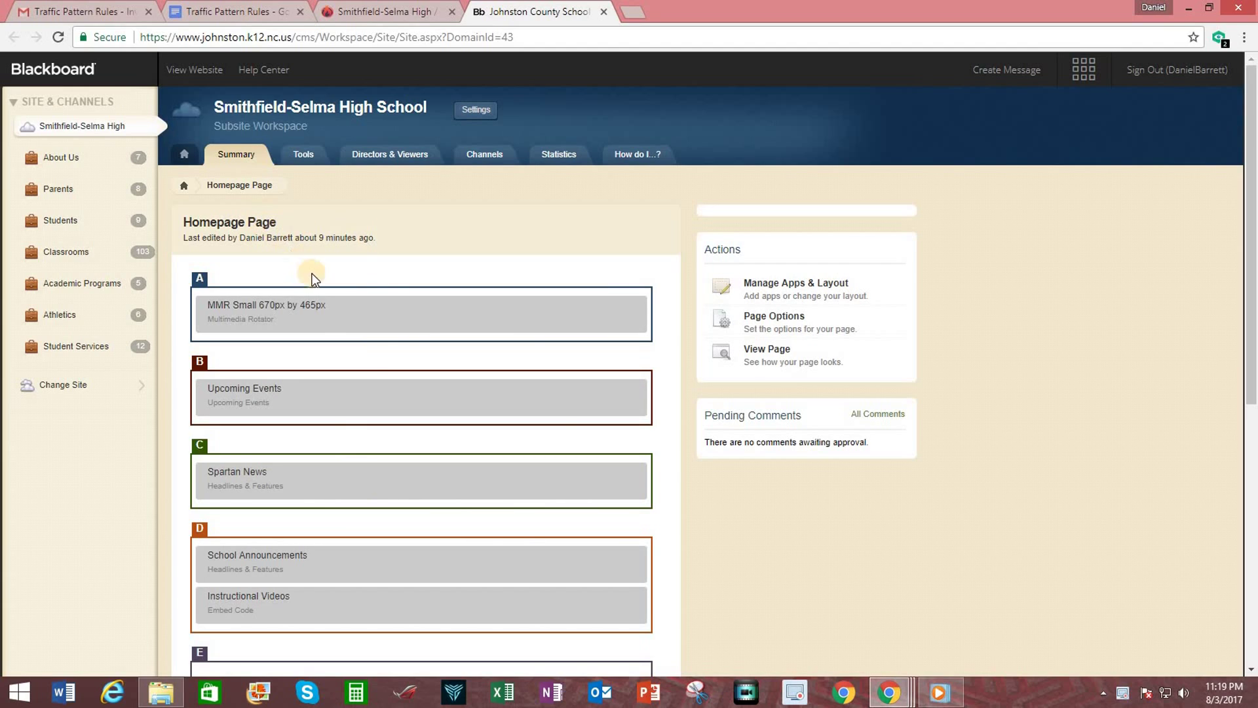
{"action": "mouse_move", "coordinate": [340, 319]}
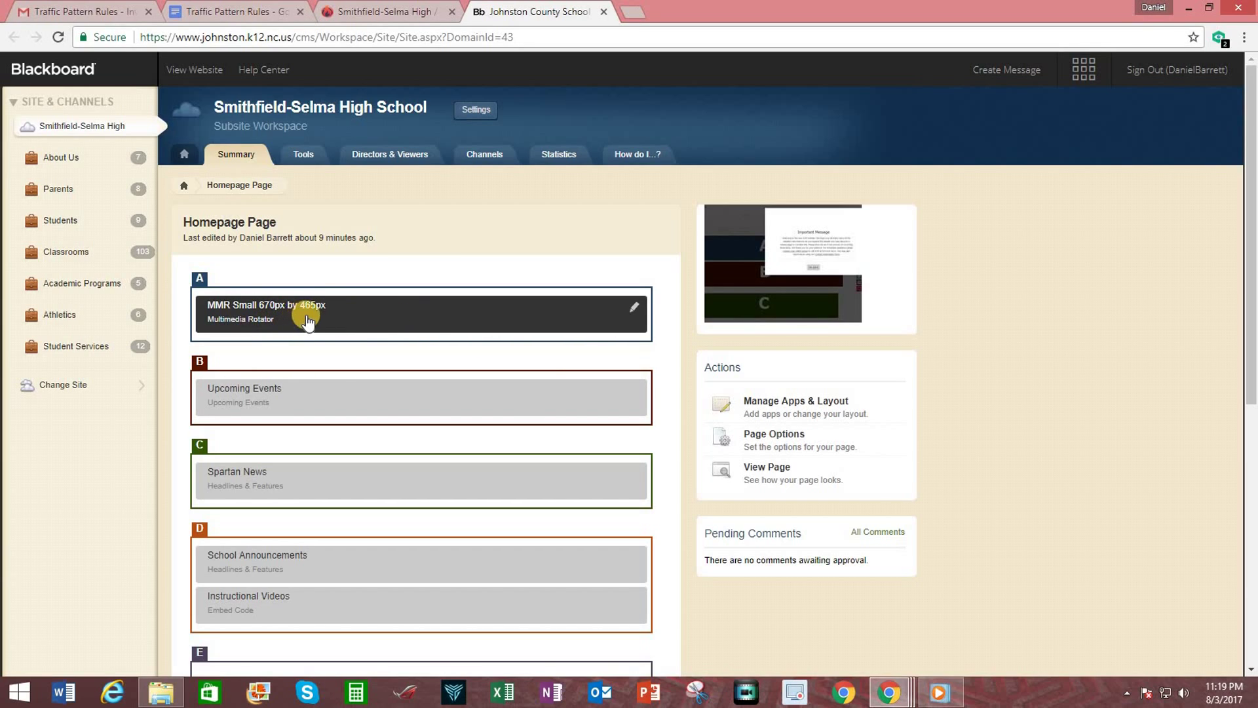
{"action": "left_click", "coordinate": [426, 312]}
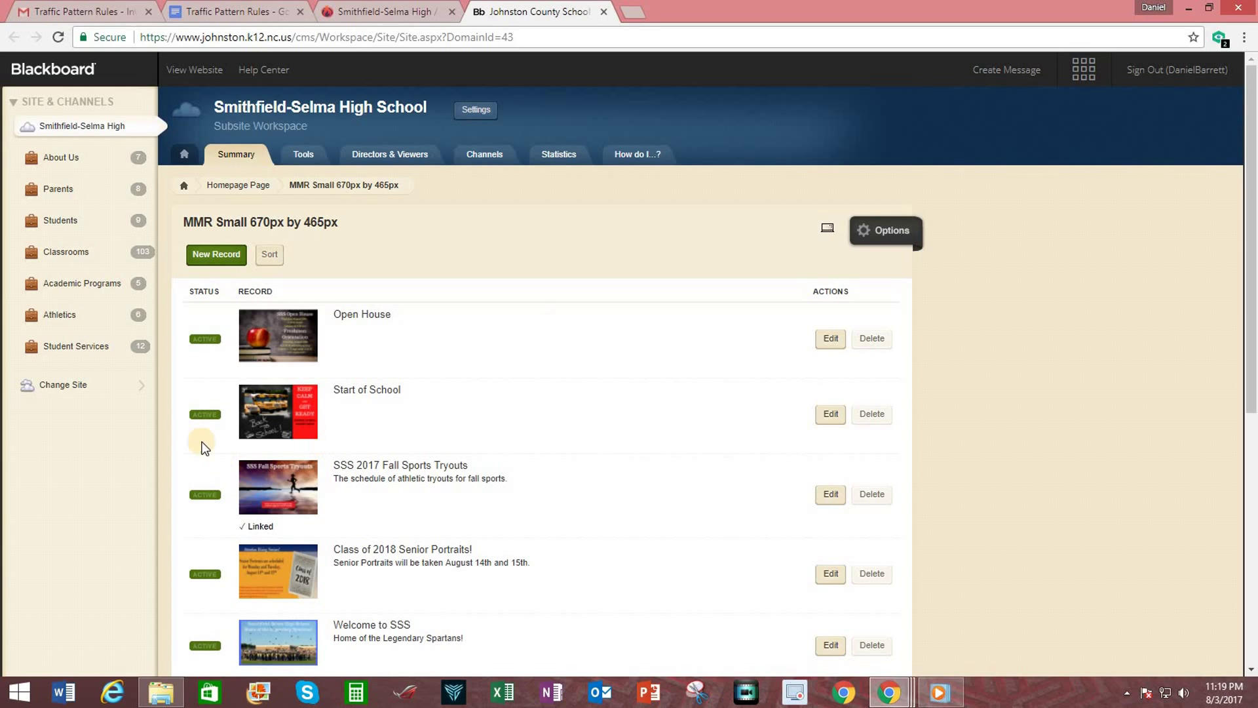
Step: Toggle the Open House record's status off and on, and try out the record sorting without saving
{"action": "left_click", "coordinate": [206, 339]}
{"action": "left_click", "coordinate": [205, 339]}
{"action": "left_click", "coordinate": [269, 255]}
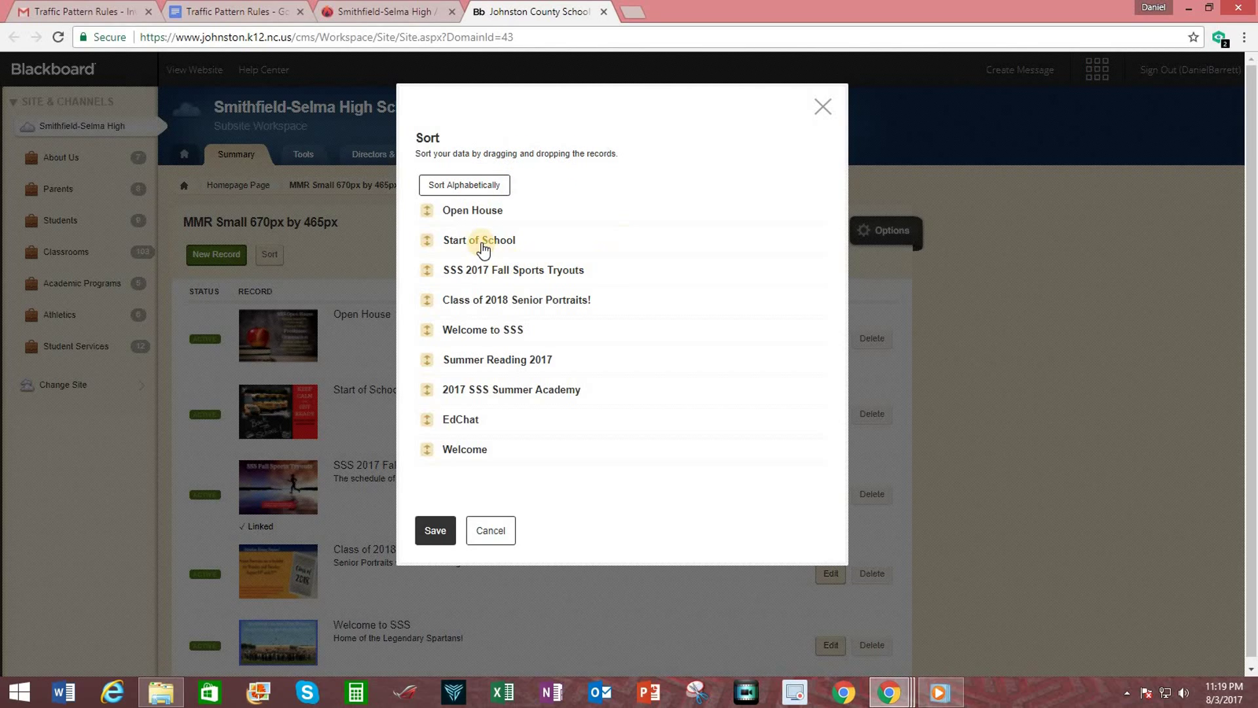
{"action": "mouse_move", "coordinate": [485, 242]}
{"action": "left_mouse_down"}
{"action": "mouse_move", "coordinate": [494, 203]}
{"action": "mouse_move", "coordinate": [501, 235]}
{"action": "left_mouse_up"}
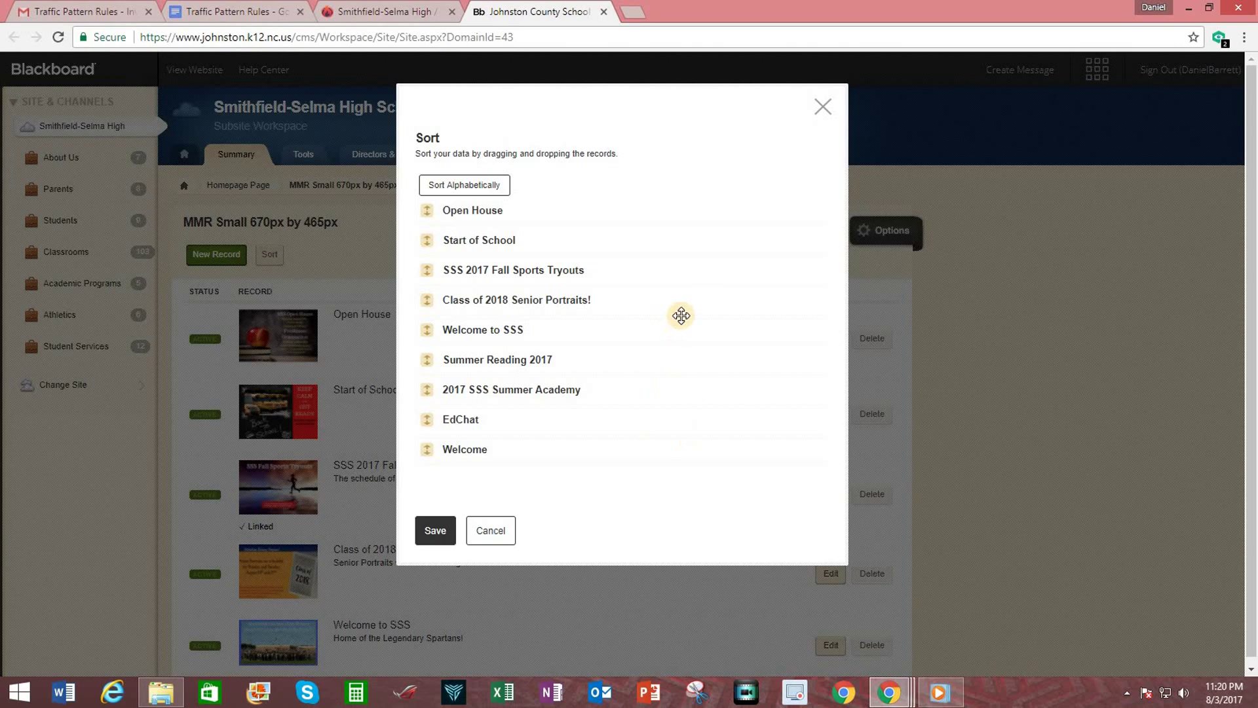
{"action": "left_click", "coordinate": [492, 534]}
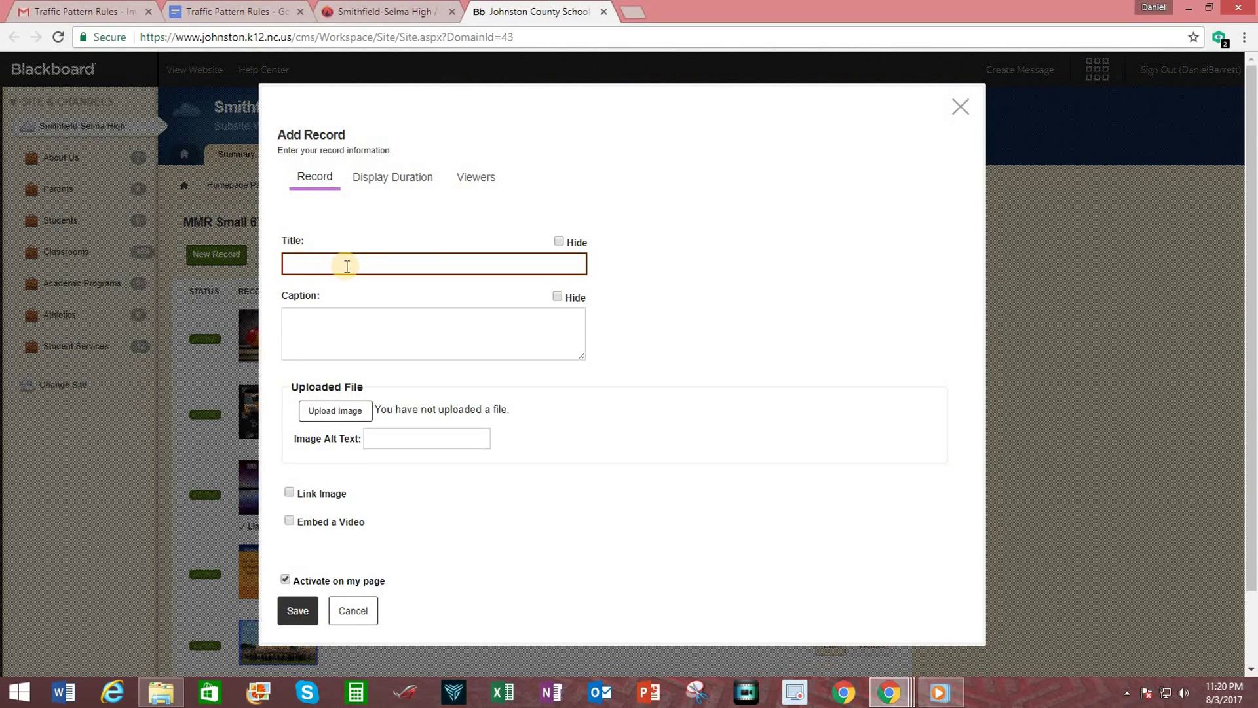
{"action": "left_click", "coordinate": [234, 16]}
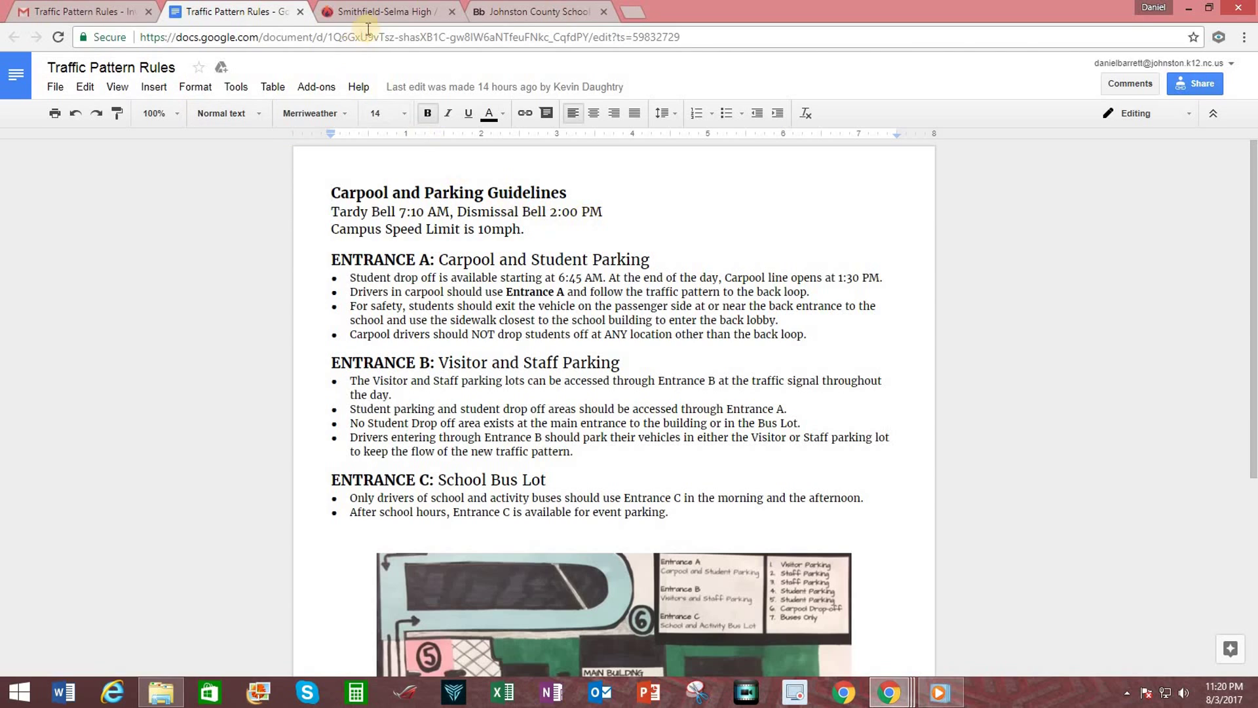
{"action": "left_click", "coordinate": [537, 12]}
{"action": "left_click", "coordinate": [333, 269]}
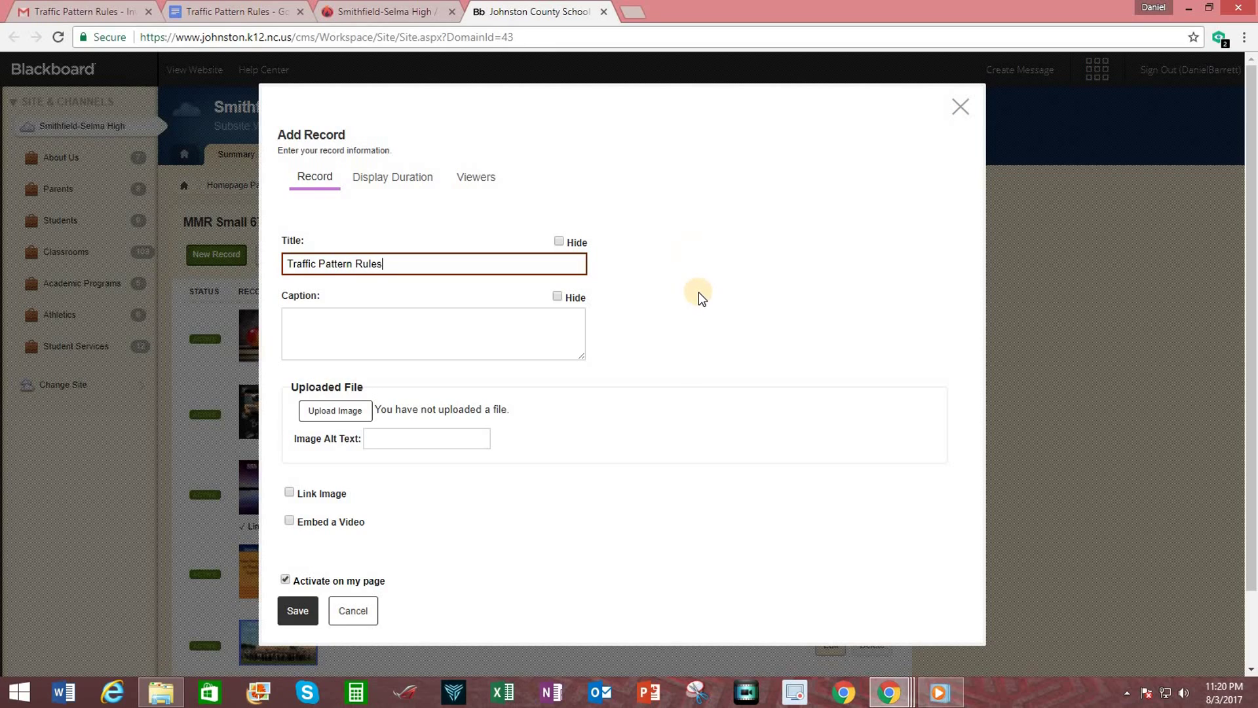
{"action": "left_click", "coordinate": [558, 241]}
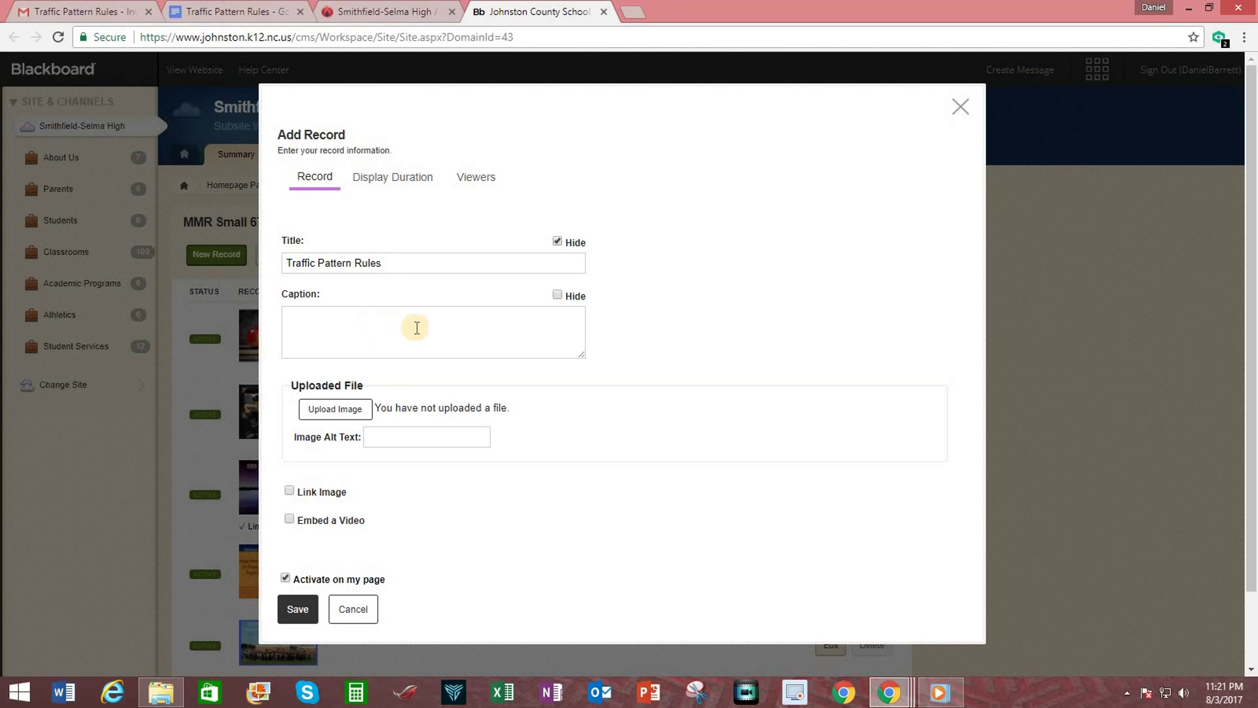
{"action": "left_click", "coordinate": [557, 295]}
{"action": "scroll", "coordinate": [677, 365], "scroll_direction": "down", "scroll_amount": 1}
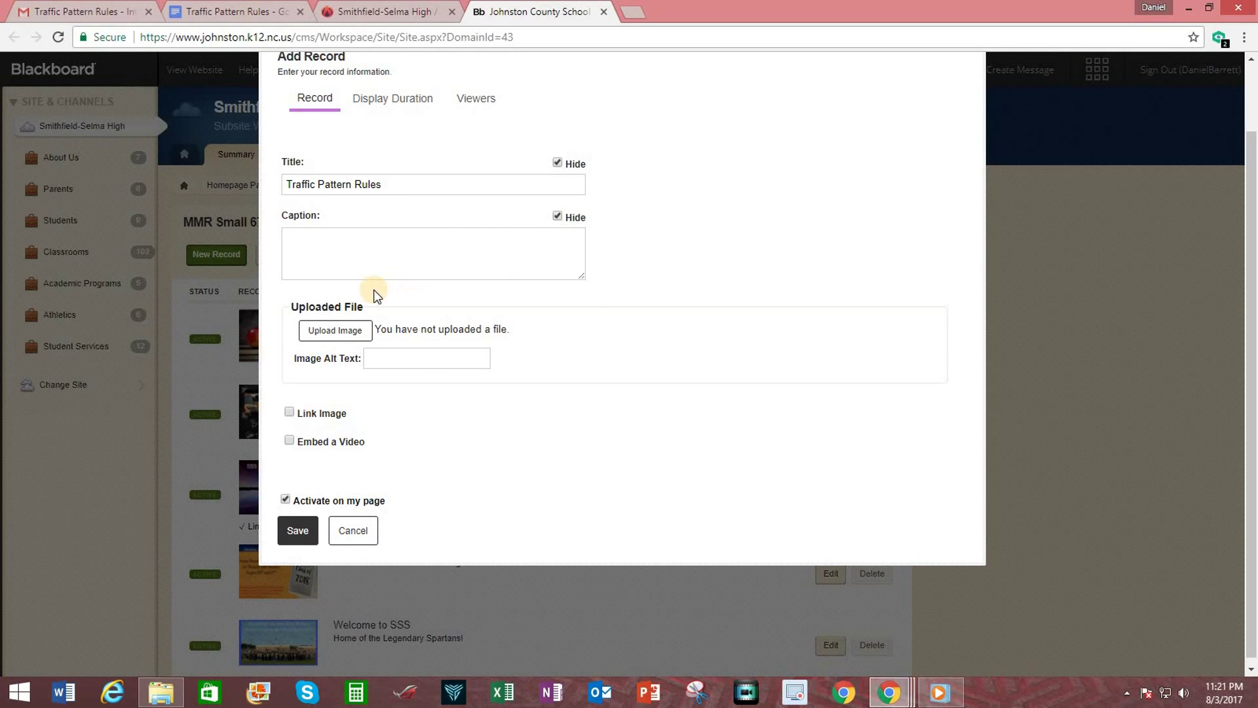
{"action": "left_click", "coordinate": [334, 331]}
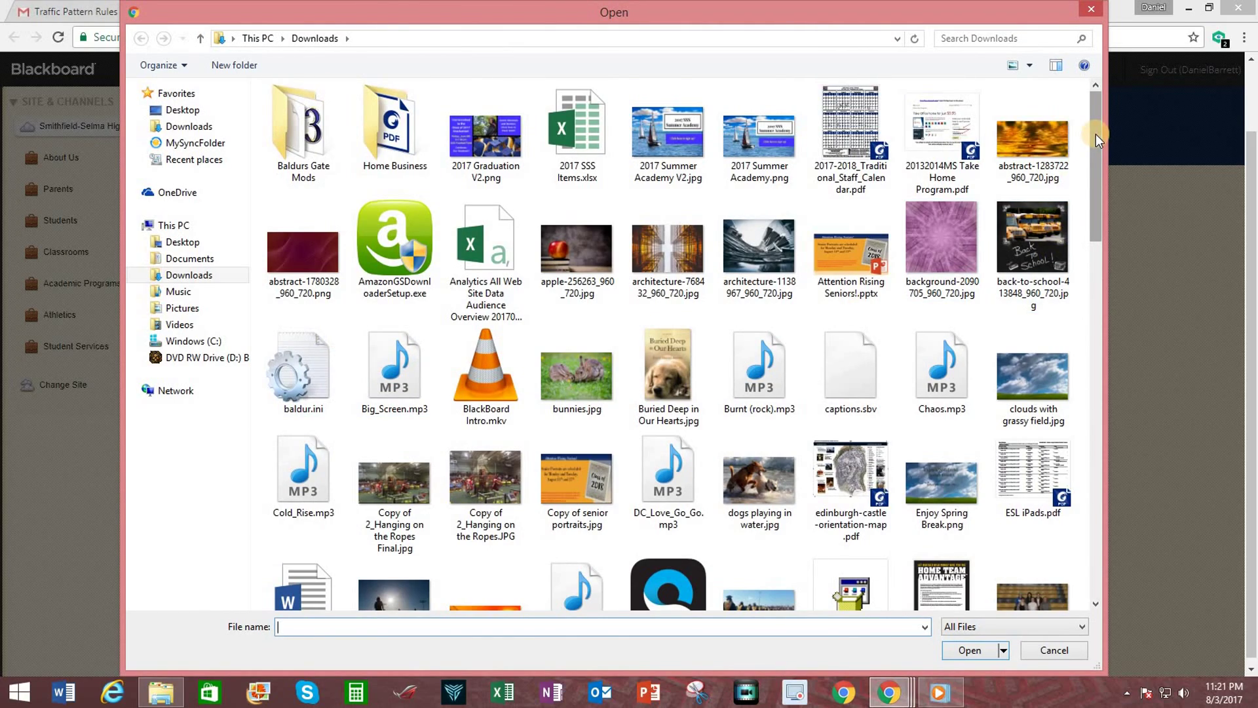
{"action": "left_click_drag", "start_coordinate": [1095, 133], "coordinate": [1109, 524]}
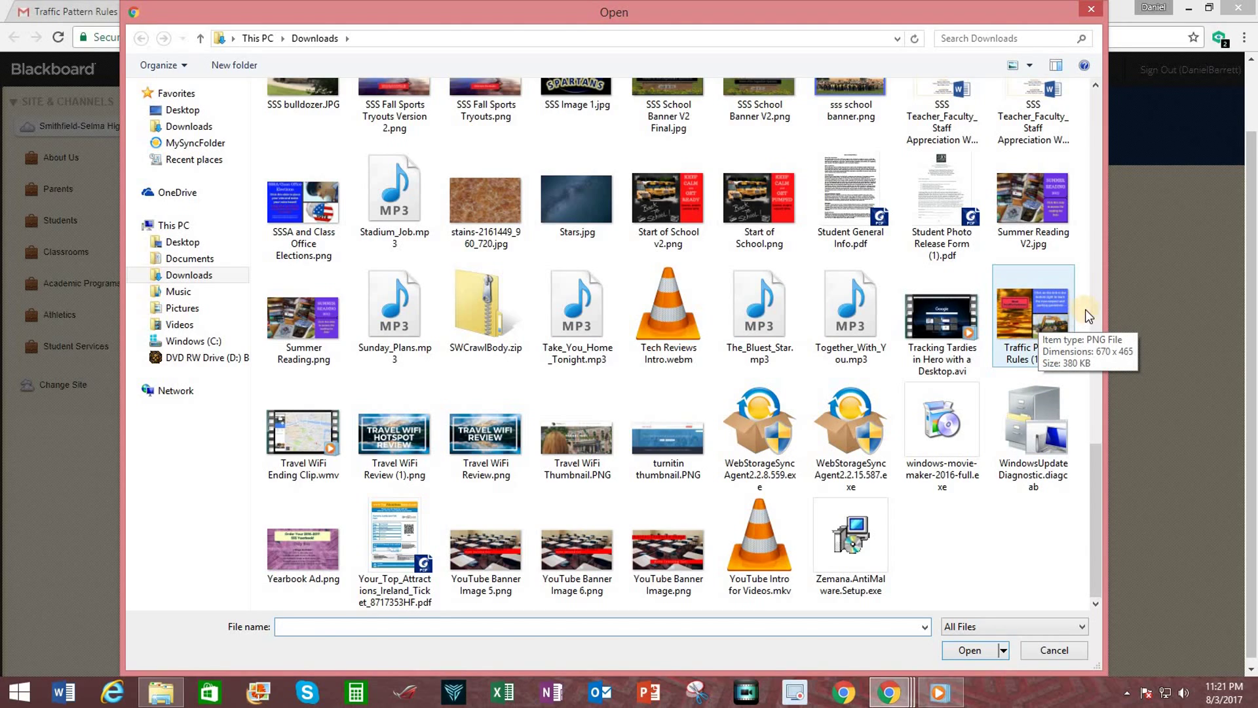
{"action": "double_click", "coordinate": [1024, 313]}
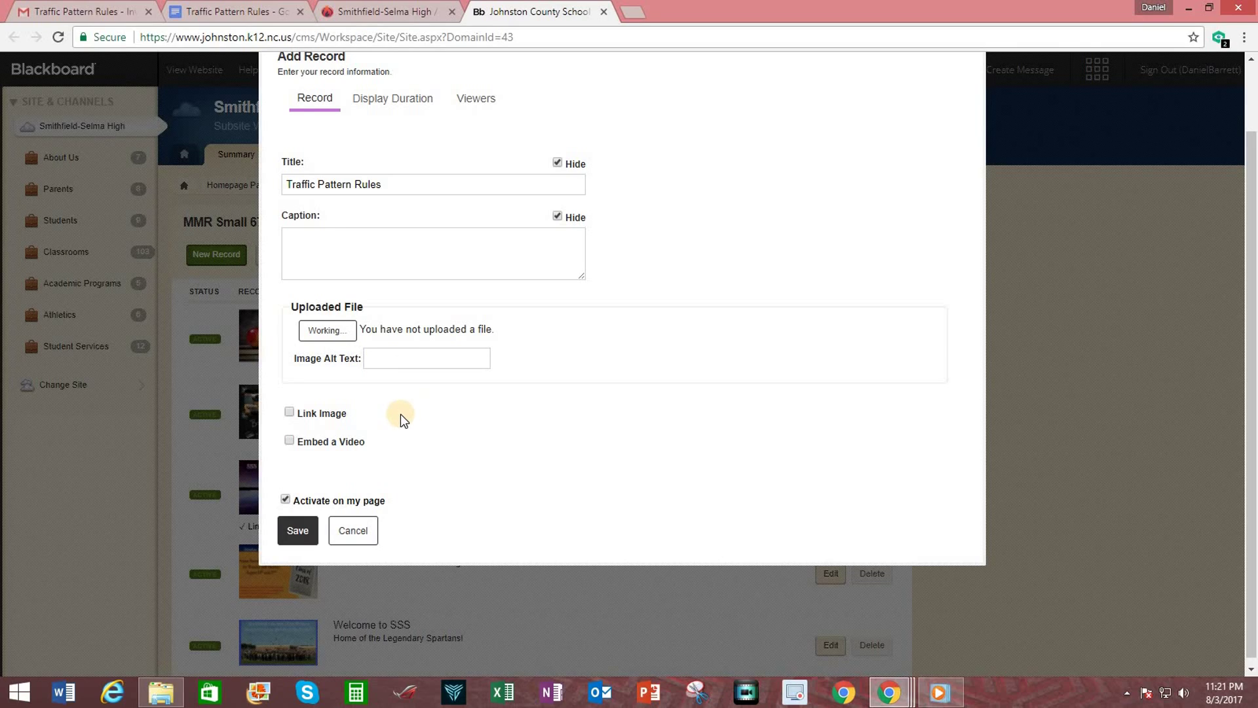
{"action": "left_click", "coordinate": [322, 331]}
{"action": "left_click", "coordinate": [379, 532]}
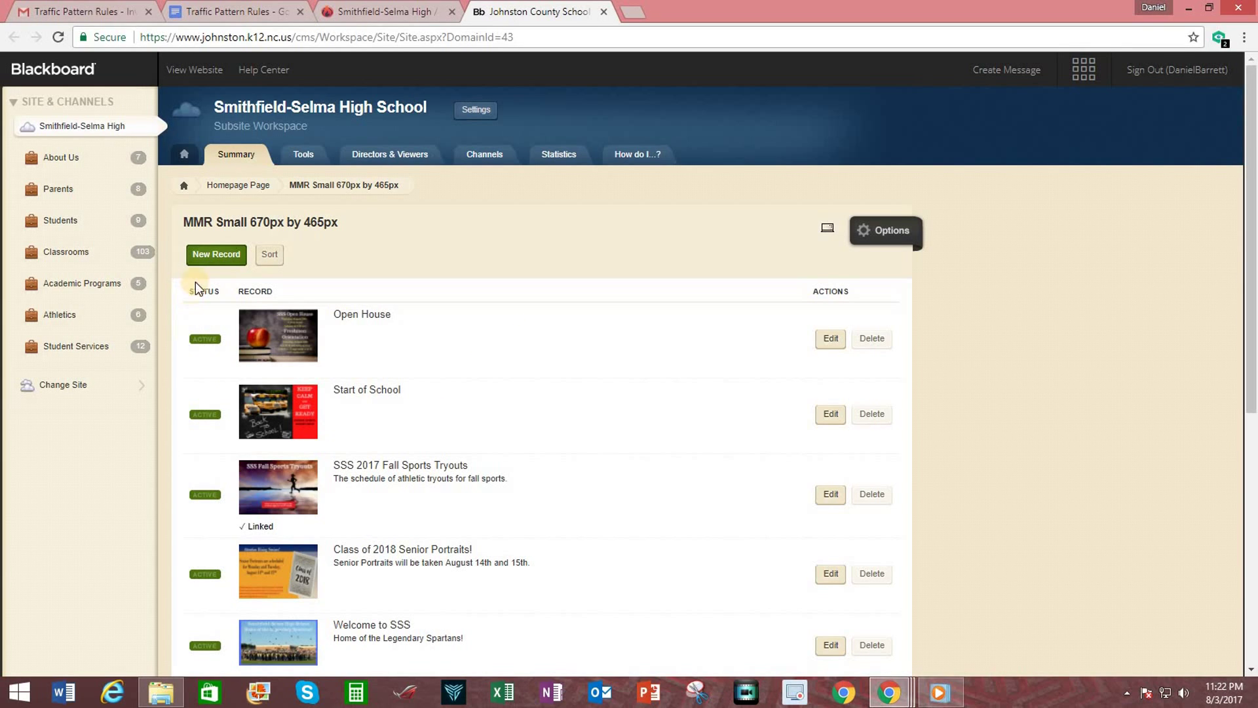
Step: Start a new rotator record and select Traffic Pattern Rules (1).png in Downloads for the image upload
{"action": "left_click", "coordinate": [213, 256]}
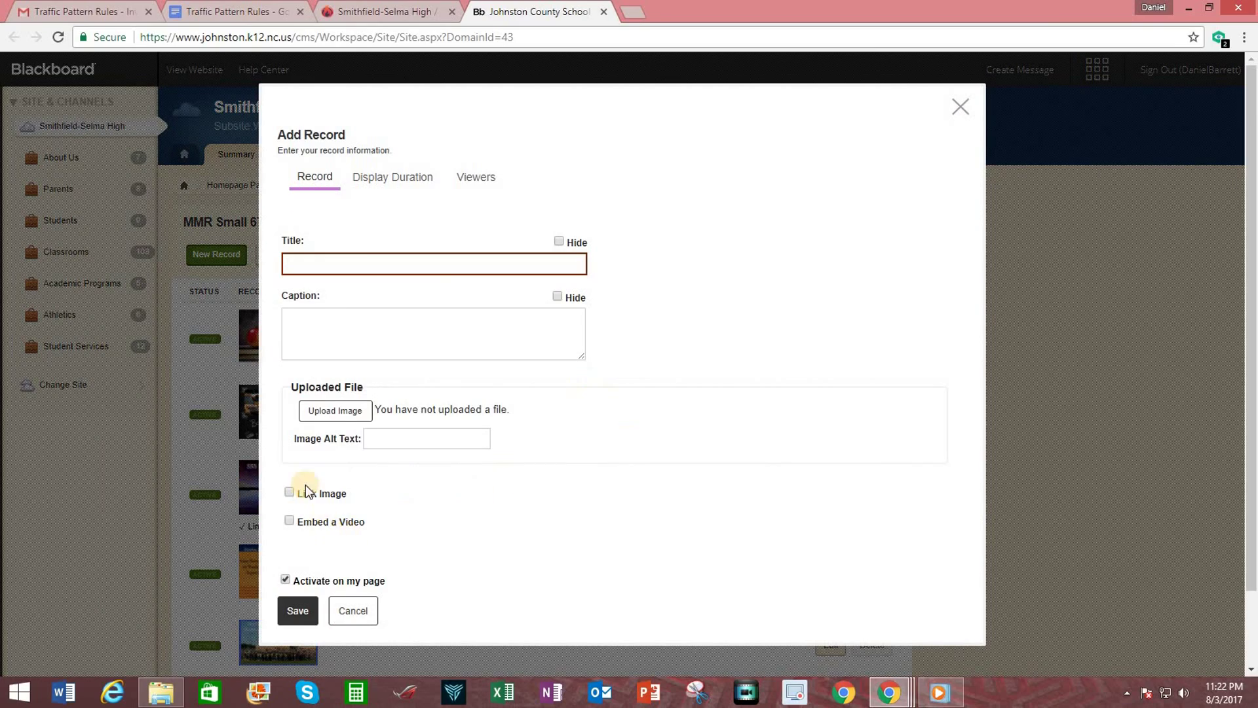
{"action": "left_click", "coordinate": [335, 409]}
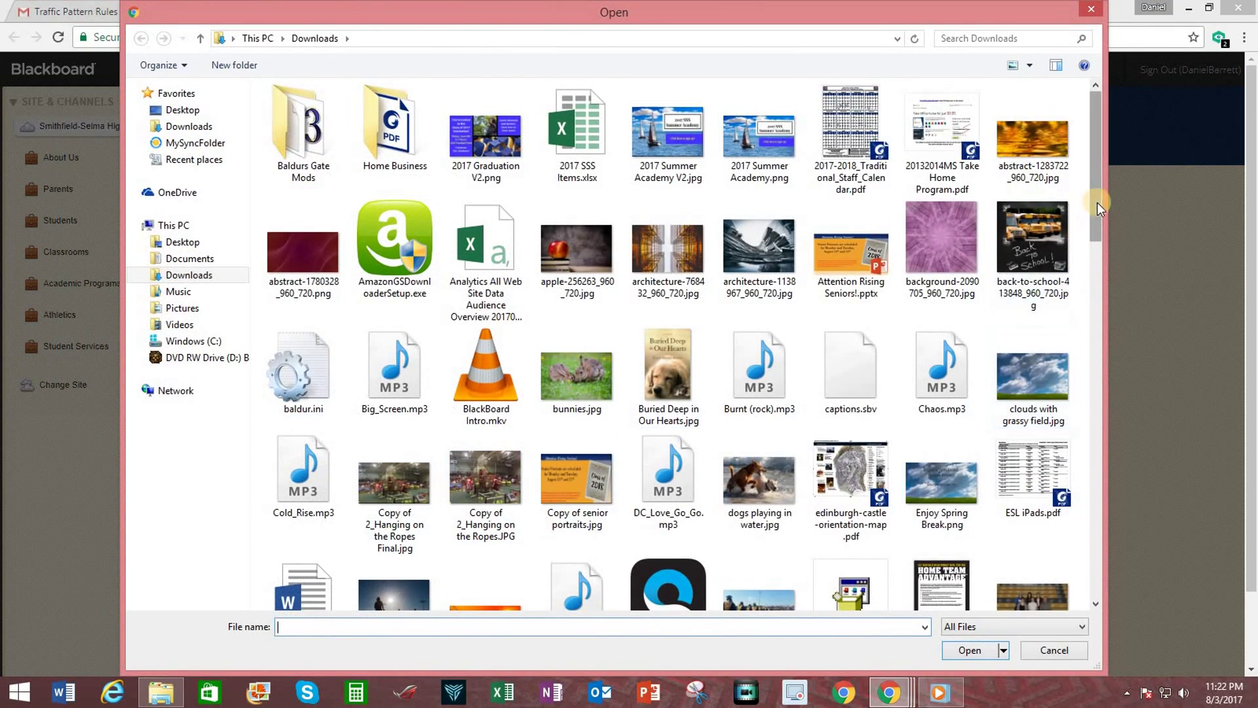
{"action": "left_click_drag", "start_coordinate": [1097, 202], "coordinate": [1096, 555]}
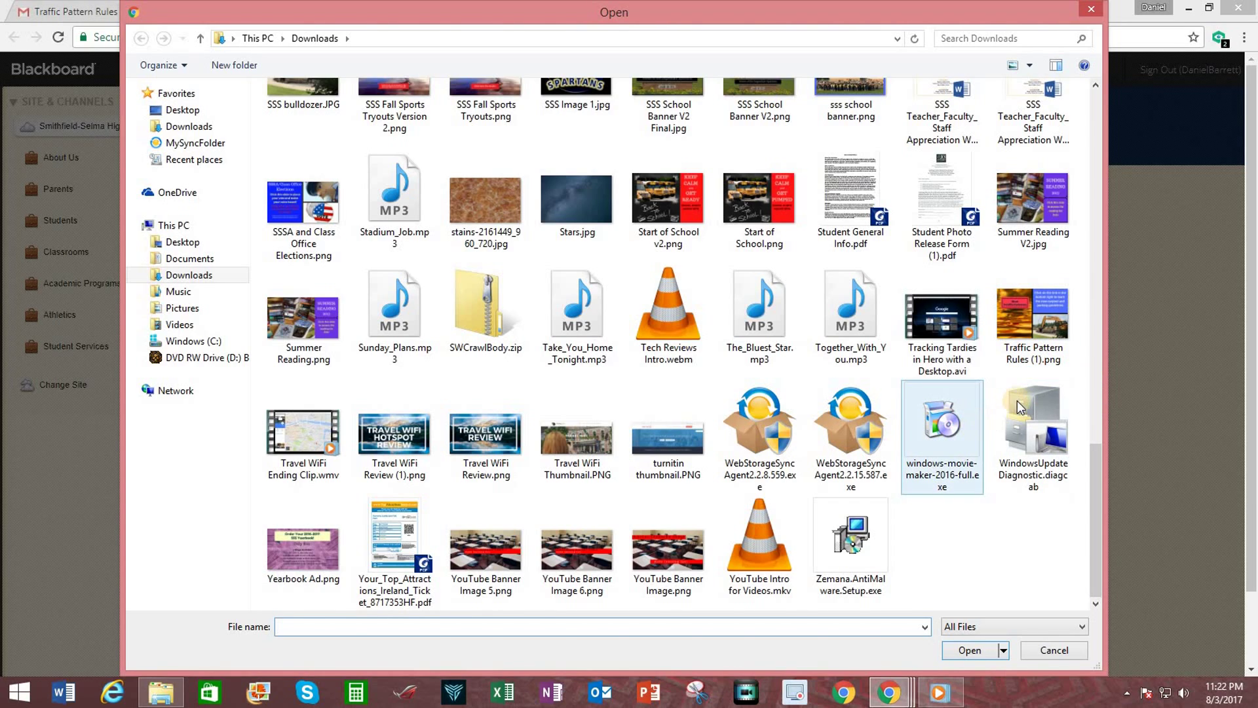
{"action": "left_click", "coordinate": [1033, 342]}
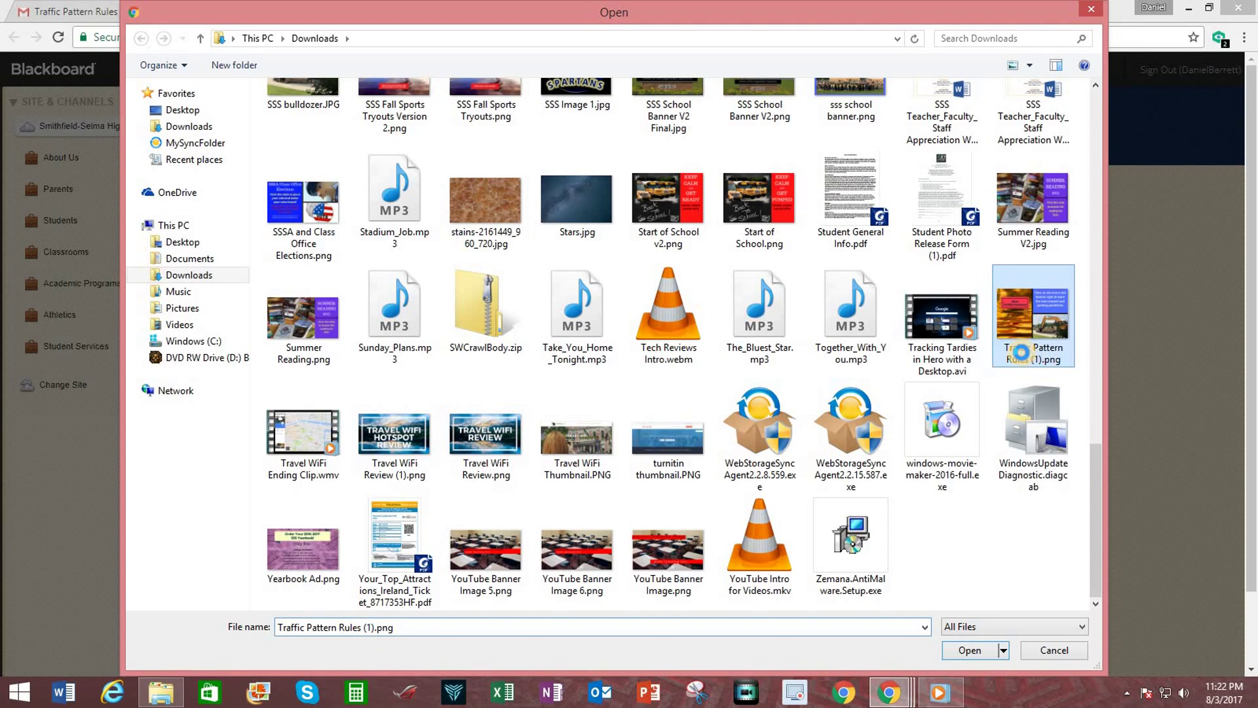
{"action": "left_click", "coordinate": [992, 541]}
{"action": "left_click", "coordinate": [1022, 342]}
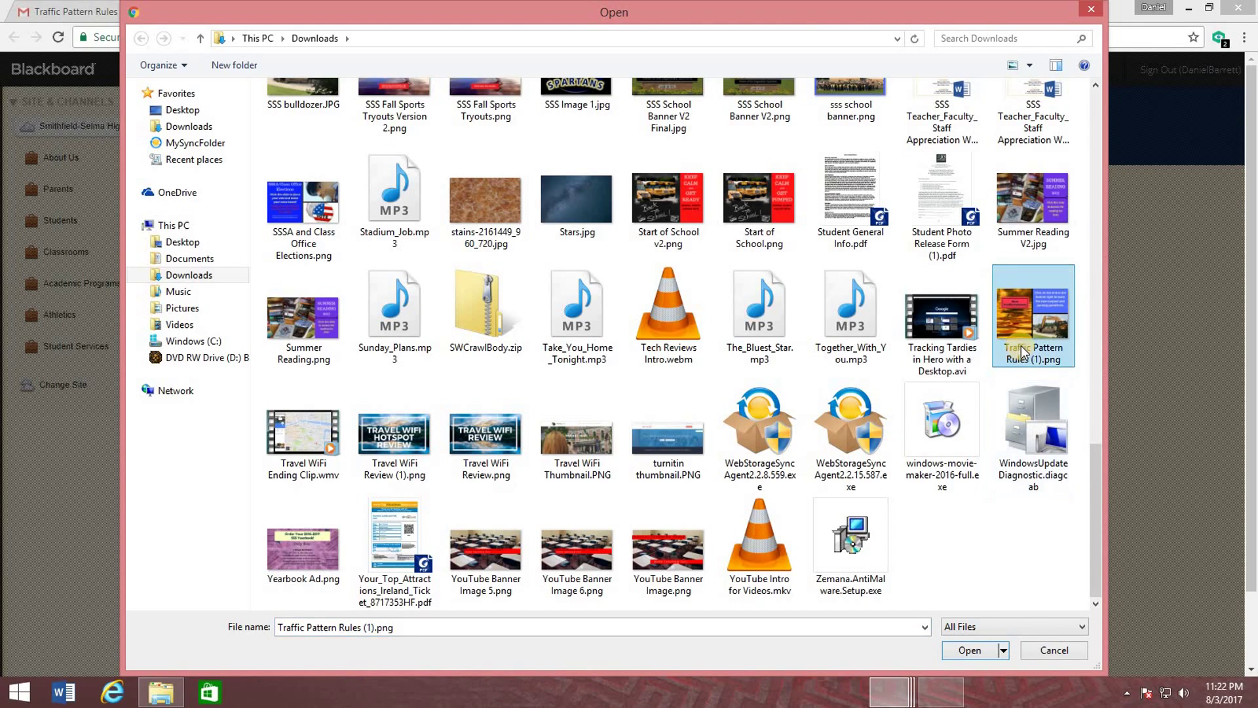
Step: Rename the selected image file as Traffic Pattern Rules.png and upload it to the record
{"action": "right_click", "coordinate": [1019, 307]}
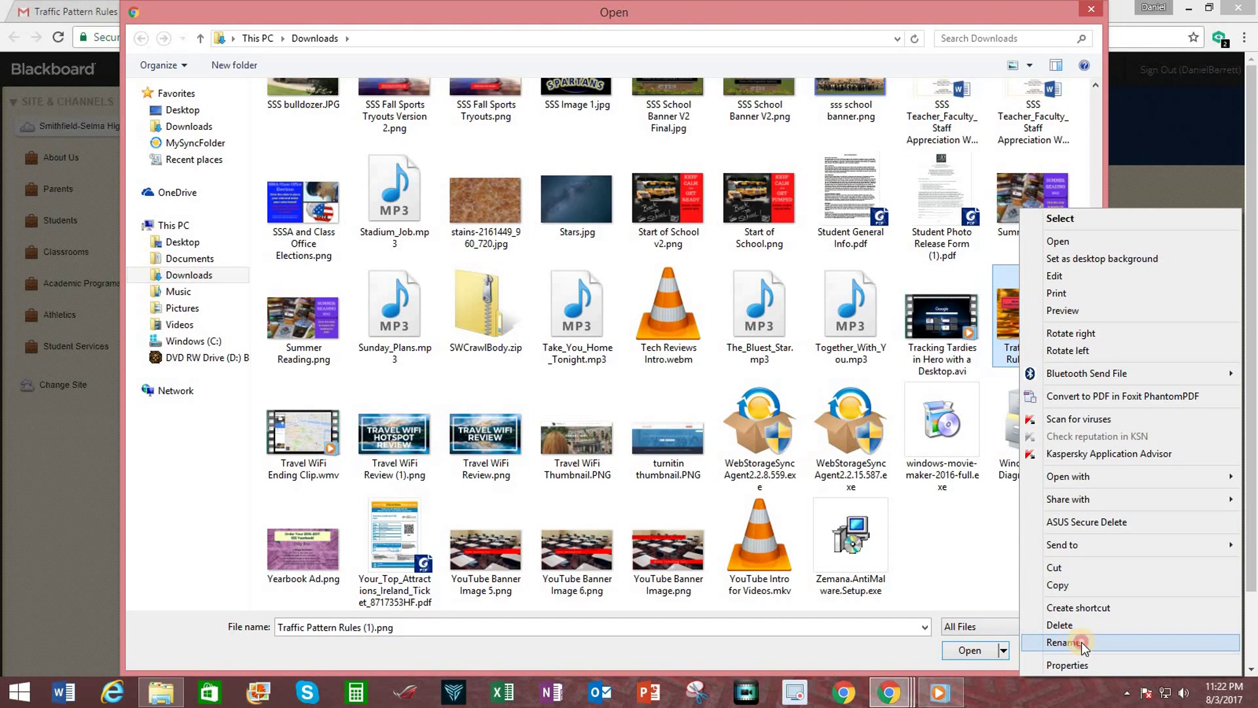
{"action": "left_click", "coordinate": [1062, 642]}
{"action": "left_click", "coordinate": [1038, 360]}
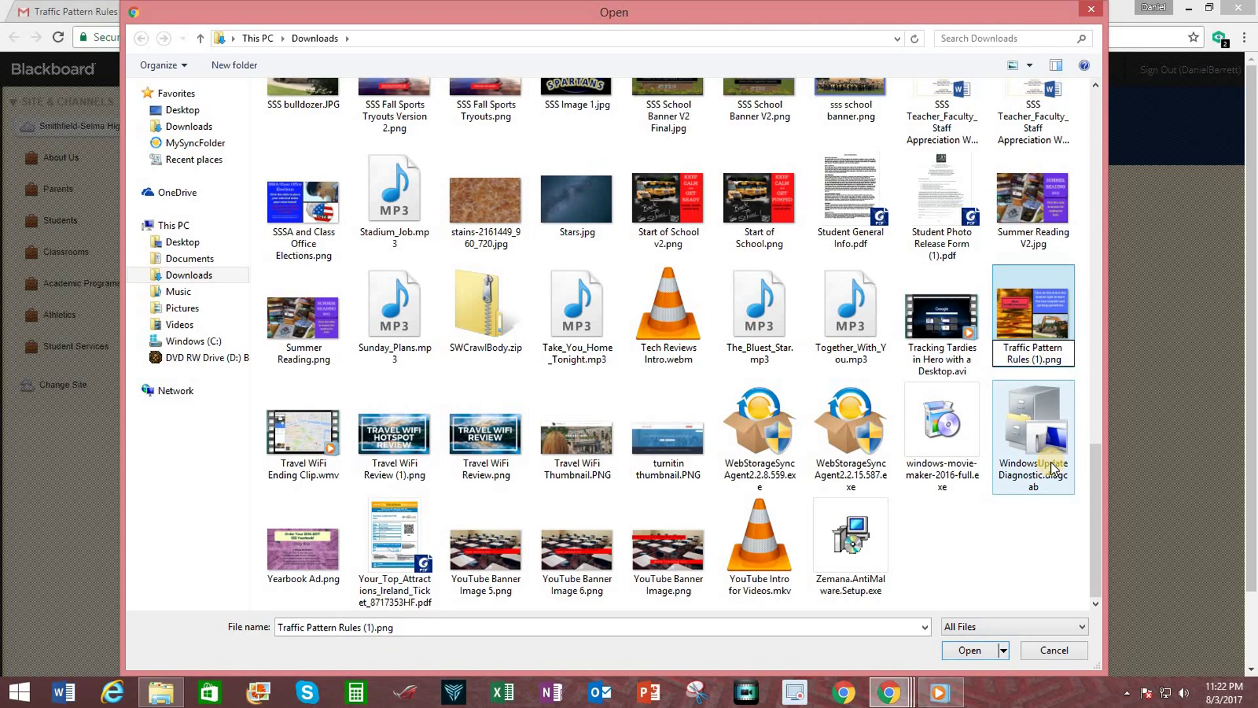
{"action": "key", "text": "BackSpace"}
{"action": "key", "text": "BackSpace"}
{"action": "key", "text": "BackSpace"}
{"action": "key", "text": "BackSpace"}
{"action": "left_click", "coordinate": [958, 544]}
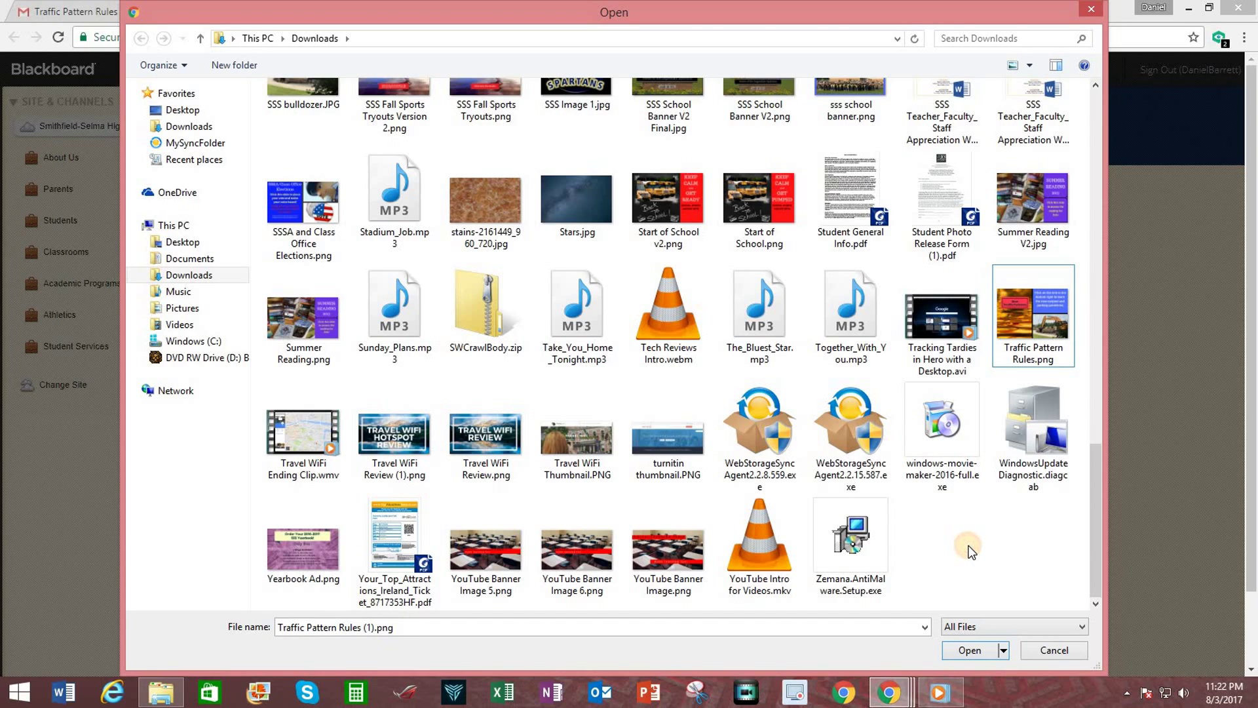
{"action": "double_click", "coordinate": [1028, 317]}
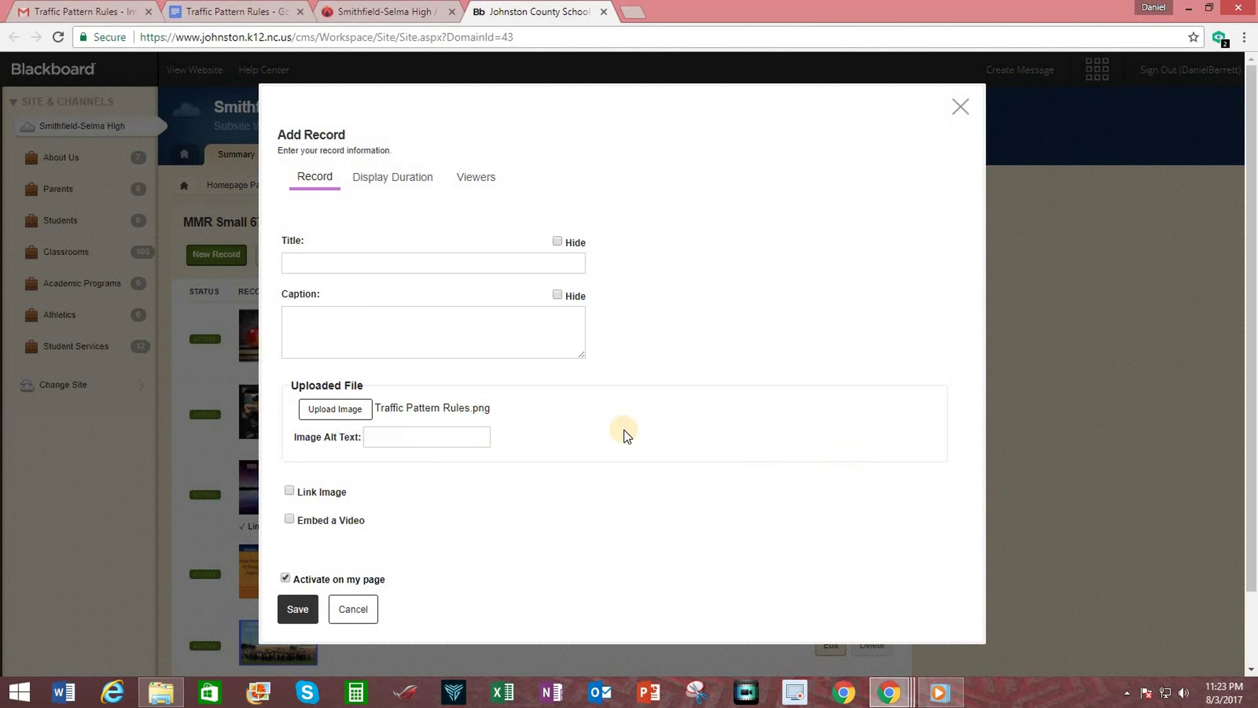
Step: Title the record "Traffic Pattern Rules" and hide both its title and caption
{"action": "left_click", "coordinate": [310, 265]}
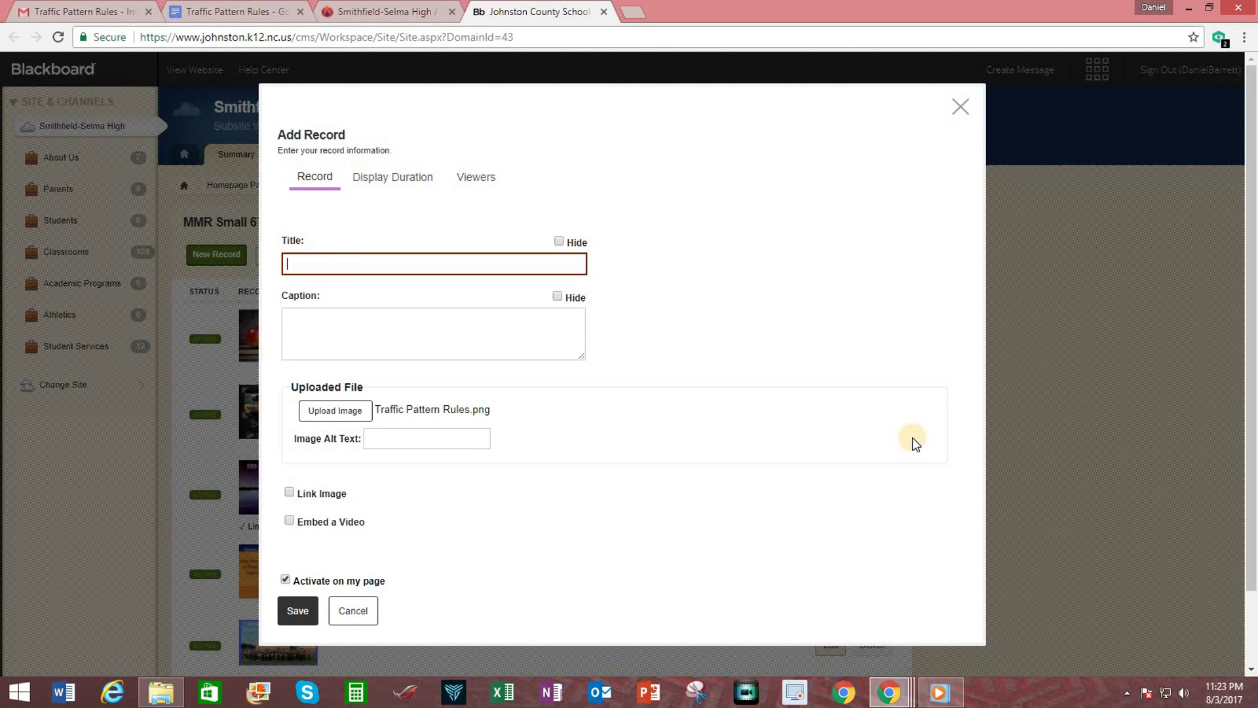
{"action": "type", "text": "Traffic Pattern Rules"}
{"action": "left_click", "coordinate": [558, 242]}
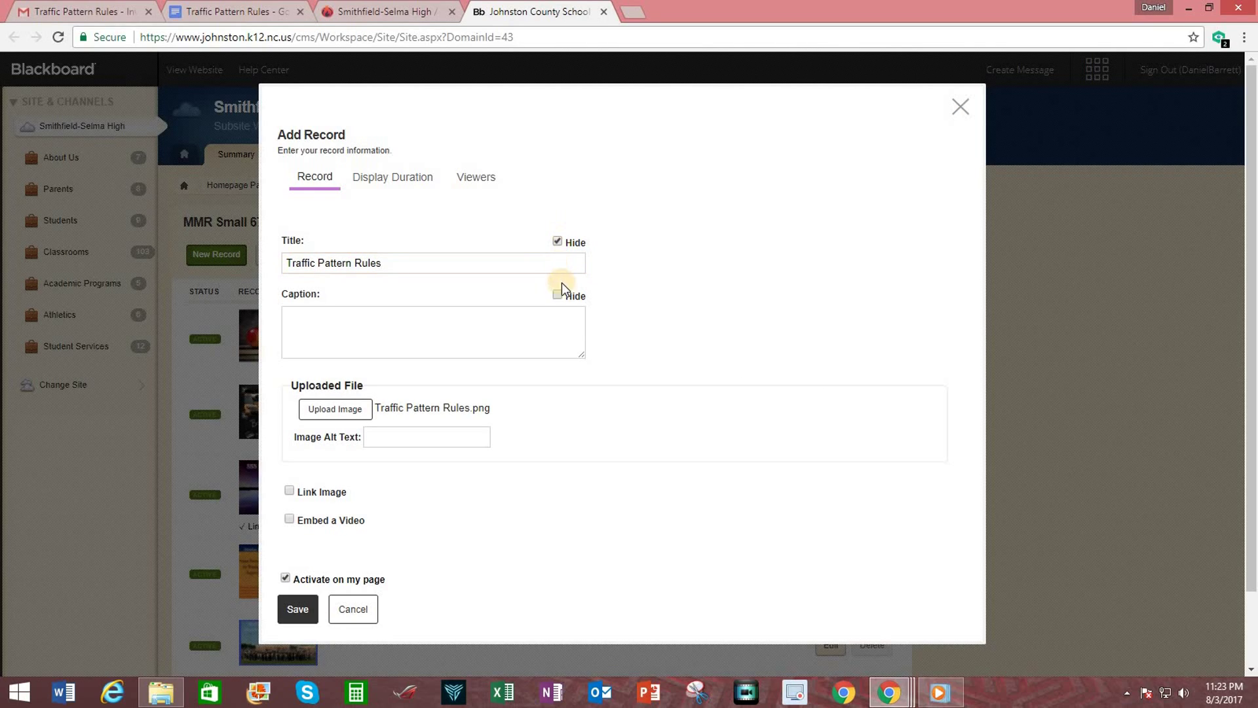
{"action": "left_click", "coordinate": [557, 295]}
Step: Set the image alt text to "Image of a bulldozer as part of an advertisement regarding new traffic pattern rules"
{"action": "scroll", "coordinate": [644, 470], "scroll_direction": "down", "scroll_amount": 1}
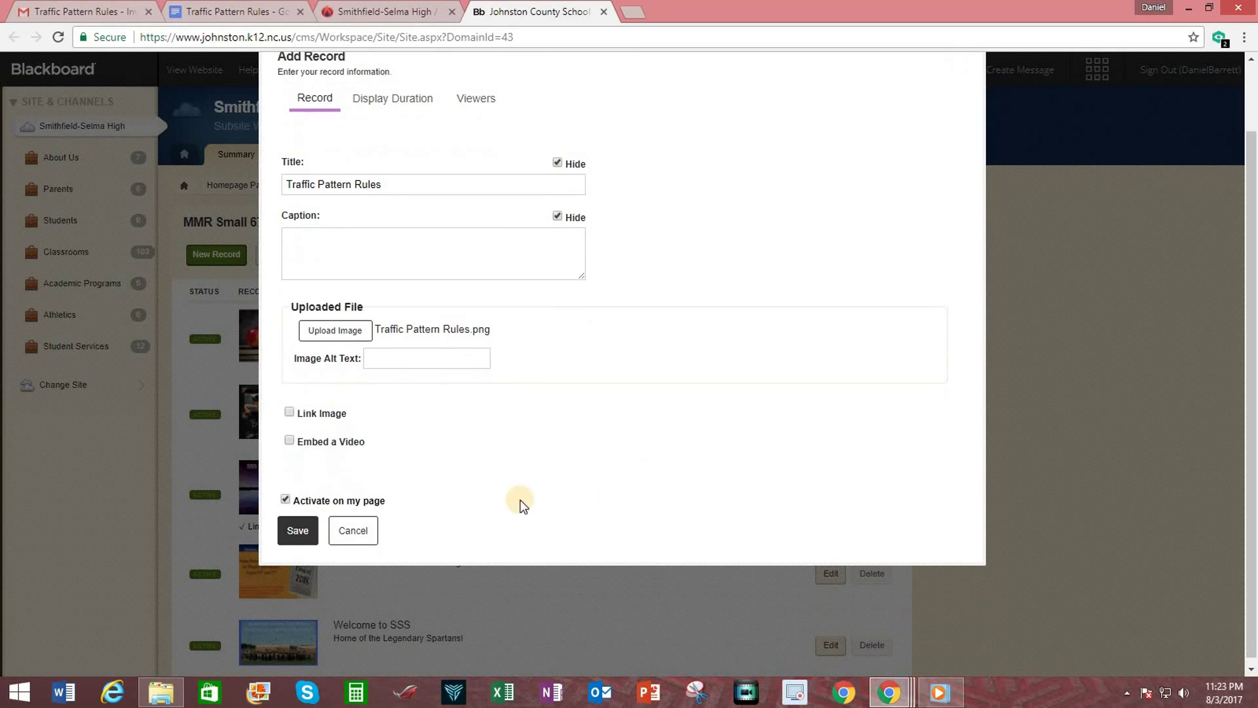
{"action": "left_click", "coordinate": [400, 360]}
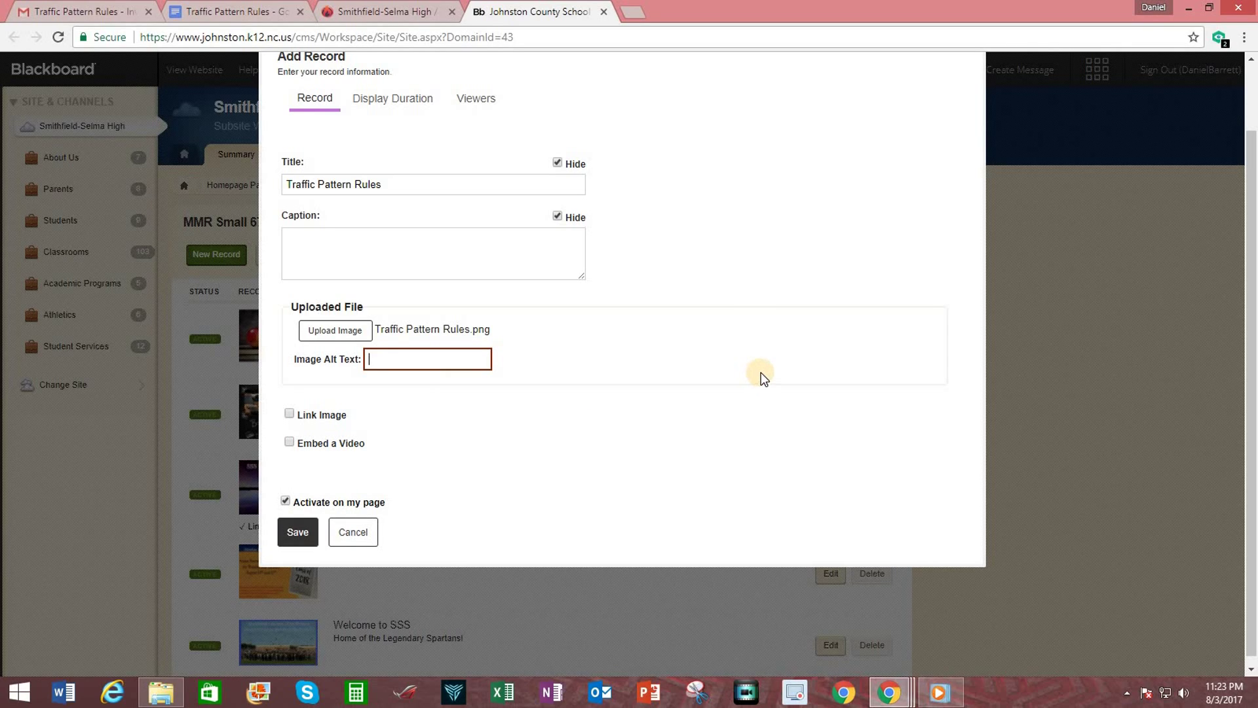
{"action": "type", "text": "Image"}
{"action": "type", "text": " of a "}
{"action": "type", "text": "bulldoz"}
{"action": "type", "text": "er"}
{"action": "type", "text": " as par"}
{"action": "type", "text": "t of an adve"}
{"action": "type", "text": "rtisement"}
{"action": "type", "text": " regar"}
{"action": "type", "text": "ding "}
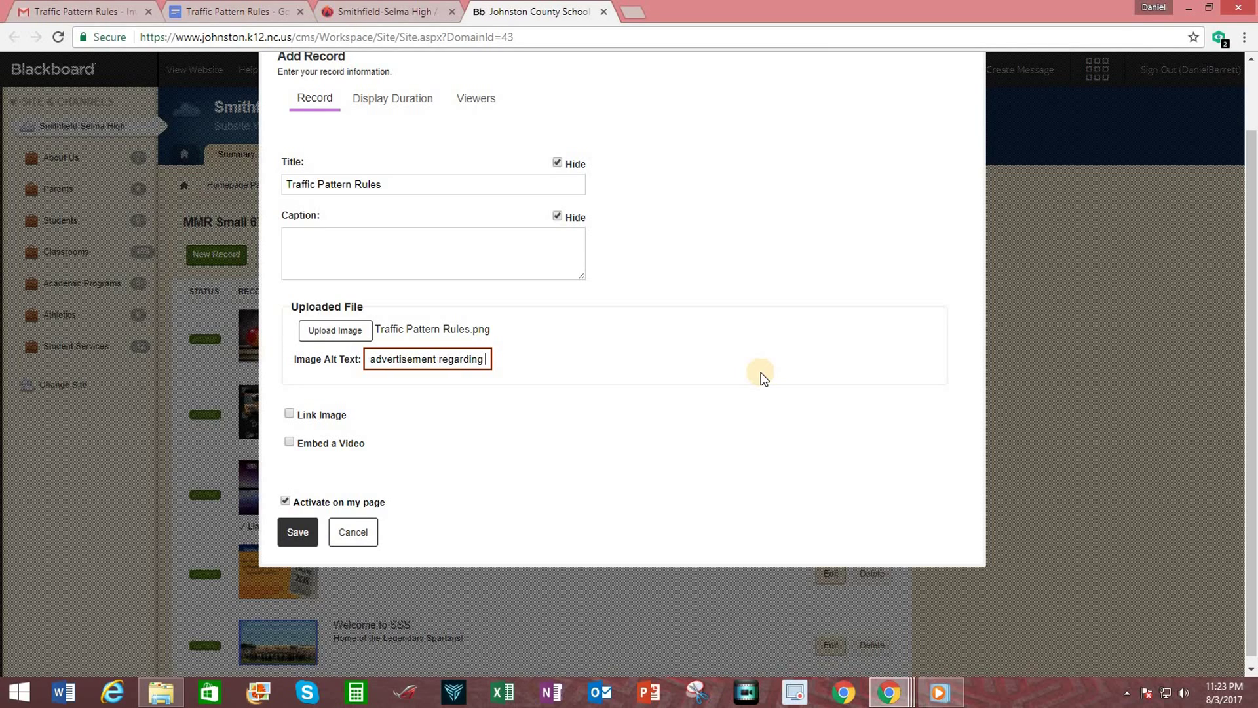
{"action": "type", "text": "new"}
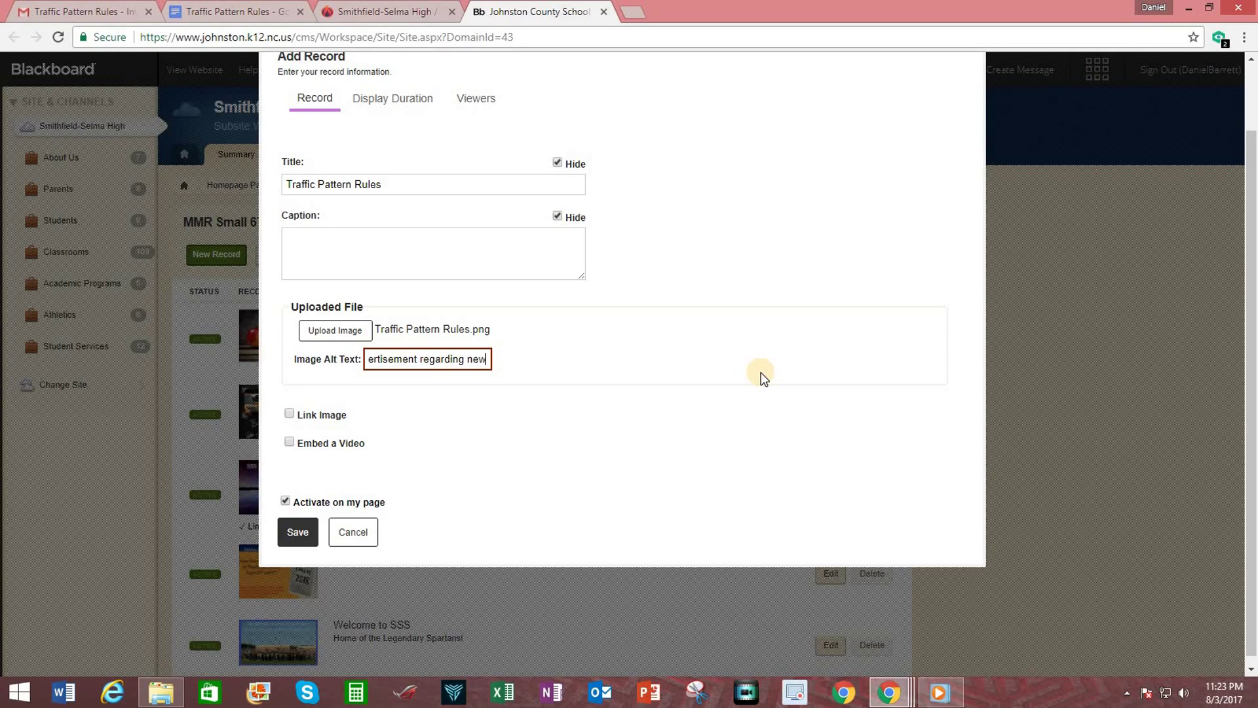
{"action": "type", "text": " traff"}
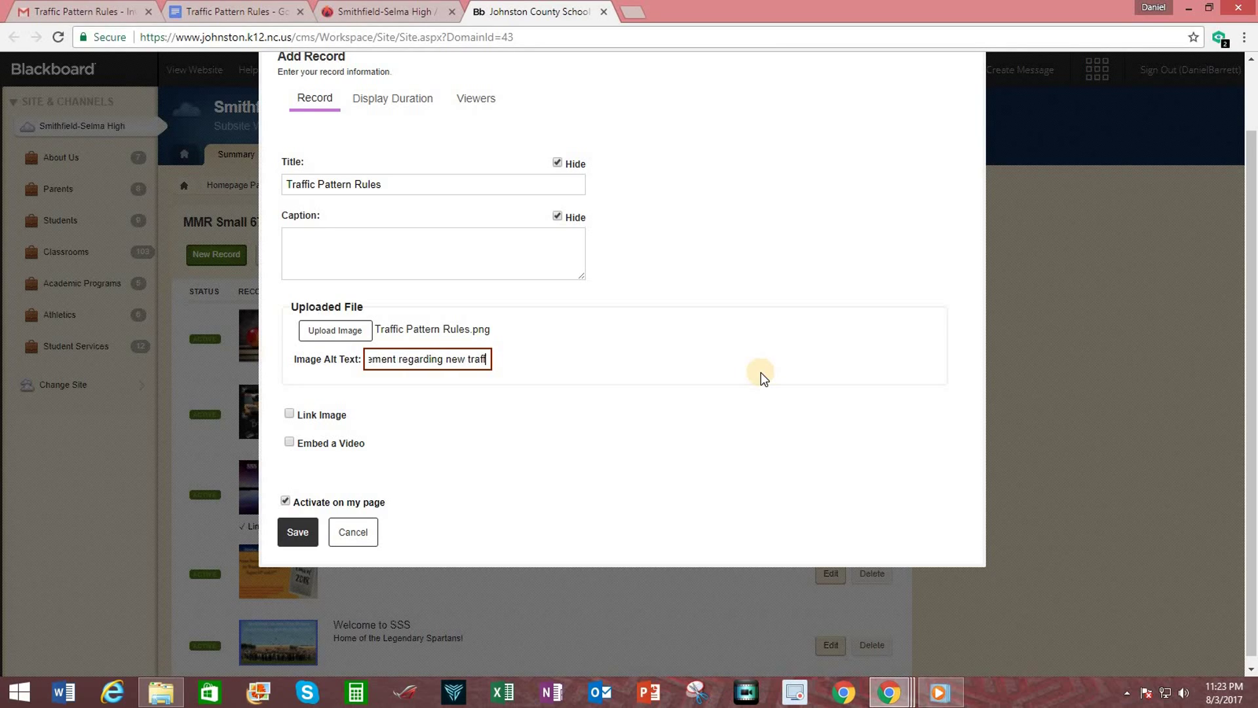
{"action": "type", "text": "ic pattern rules"}
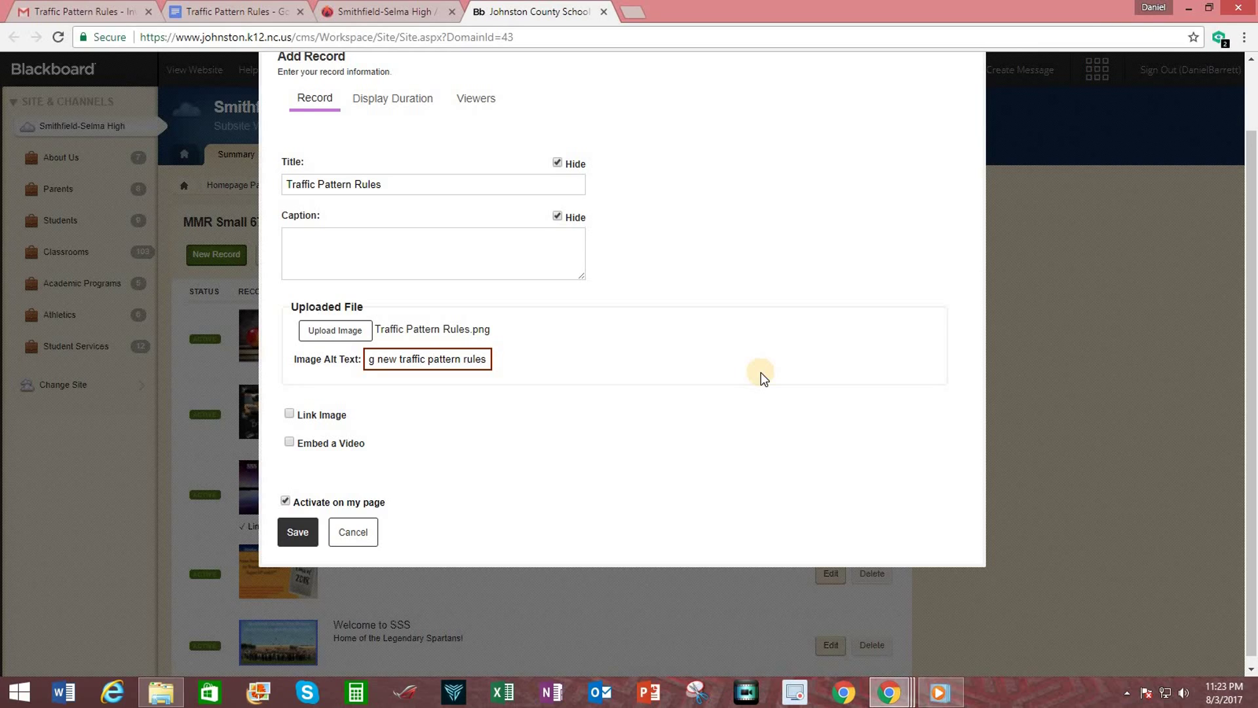
Step: Read back through the image alt text to its beginning to check the wording
{"action": "key", "text": "Left"}
{"action": "key", "text": "Left"}
{"action": "key", "text": "Left"}
{"action": "key", "text": "Left"}
{"action": "key", "text": "Left"}
{"action": "key", "text": "Left"}
{"action": "key", "text": "Left"}
{"action": "key", "text": "Left"}
{"action": "key", "text": "Left"}
{"action": "key", "text": "Left"}
{"action": "key", "text": "Left"}
{"action": "key", "text": "Left"}
{"action": "key", "text": "Left"}
{"action": "key", "text": "Left"}
{"action": "key", "text": "Left"}
{"action": "key", "text": "Left"}
{"action": "key", "text": "Left"}
{"action": "key", "text": "Left"}
{"action": "key", "text": "Left"}
{"action": "key", "text": "Left"}
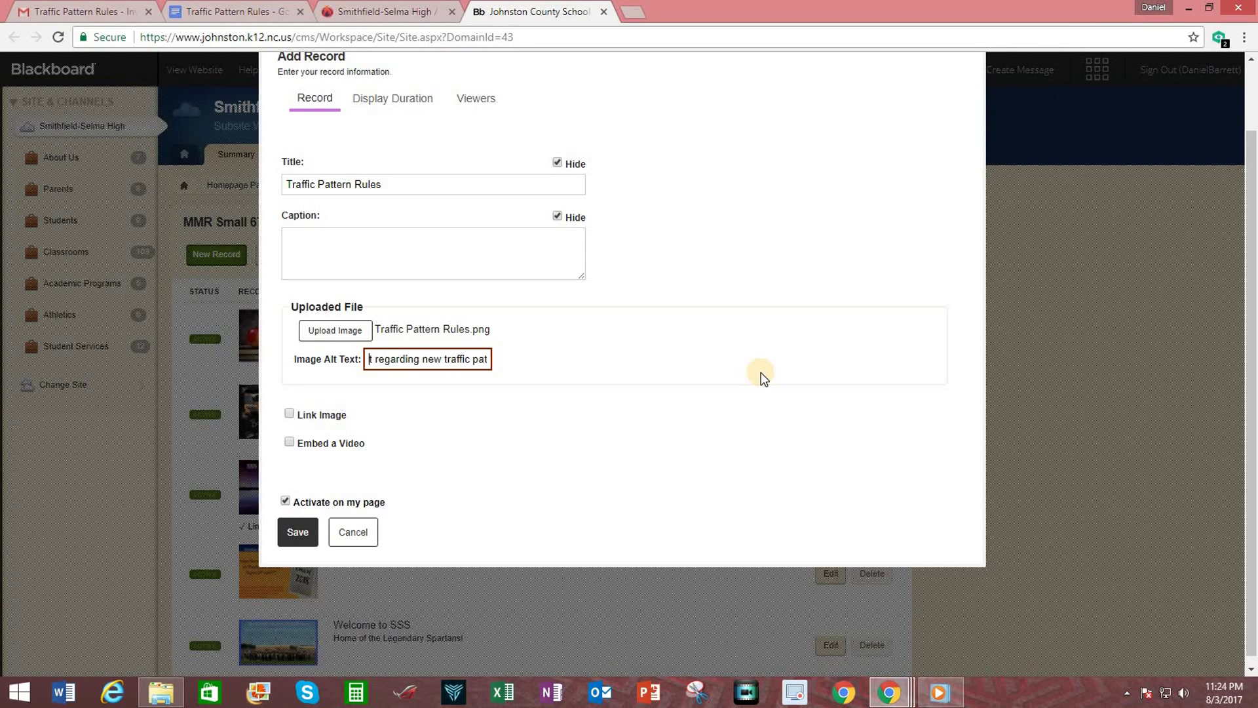
{"action": "key", "text": "Left"}
{"action": "key", "text": "Left"}
{"action": "key", "text": "Left"}
{"action": "key", "text": "Left"}
{"action": "key", "text": "Left"}
{"action": "key", "text": "Left"}
{"action": "key", "text": "Left"}
{"action": "key", "text": "Left"}
{"action": "key", "text": "Left"}
{"action": "key", "text": "Left"}
{"action": "key", "text": "Left"}
{"action": "key", "text": "Left"}
{"action": "key", "text": "Left"}
{"action": "key", "text": "Left"}
{"action": "key", "text": "Left"}
{"action": "key", "text": "Left"}
{"action": "key", "text": "Left"}
{"action": "key", "text": "Left"}
{"action": "key", "text": "Left"}
{"action": "key", "text": "Left"}
{"action": "key", "text": "Left"}
{"action": "key", "text": "Left"}
{"action": "key", "text": "Left"}
{"action": "key", "text": "Left"}
{"action": "key", "text": "Left"}
{"action": "key", "text": "Left"}
{"action": "key", "text": "Left"}
{"action": "key", "text": "Left"}
{"action": "key", "text": "Left"}
{"action": "key", "text": "Left"}
{"action": "key", "text": "Left"}
{"action": "key", "text": "Left"}
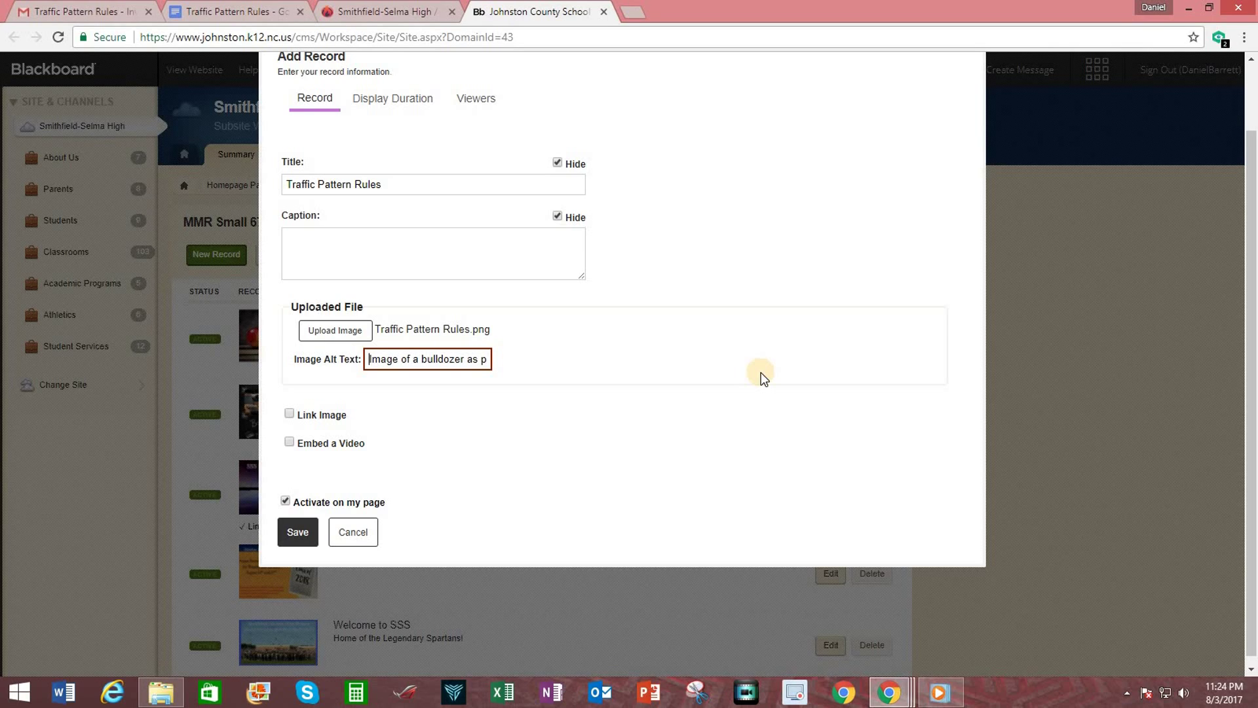
{"action": "left_click", "coordinate": [672, 427]}
Step: Review the record's display duration and viewer settings without changing them, and return to the main record details
{"action": "scroll", "coordinate": [696, 456], "scroll_direction": "up", "scroll_amount": 1}
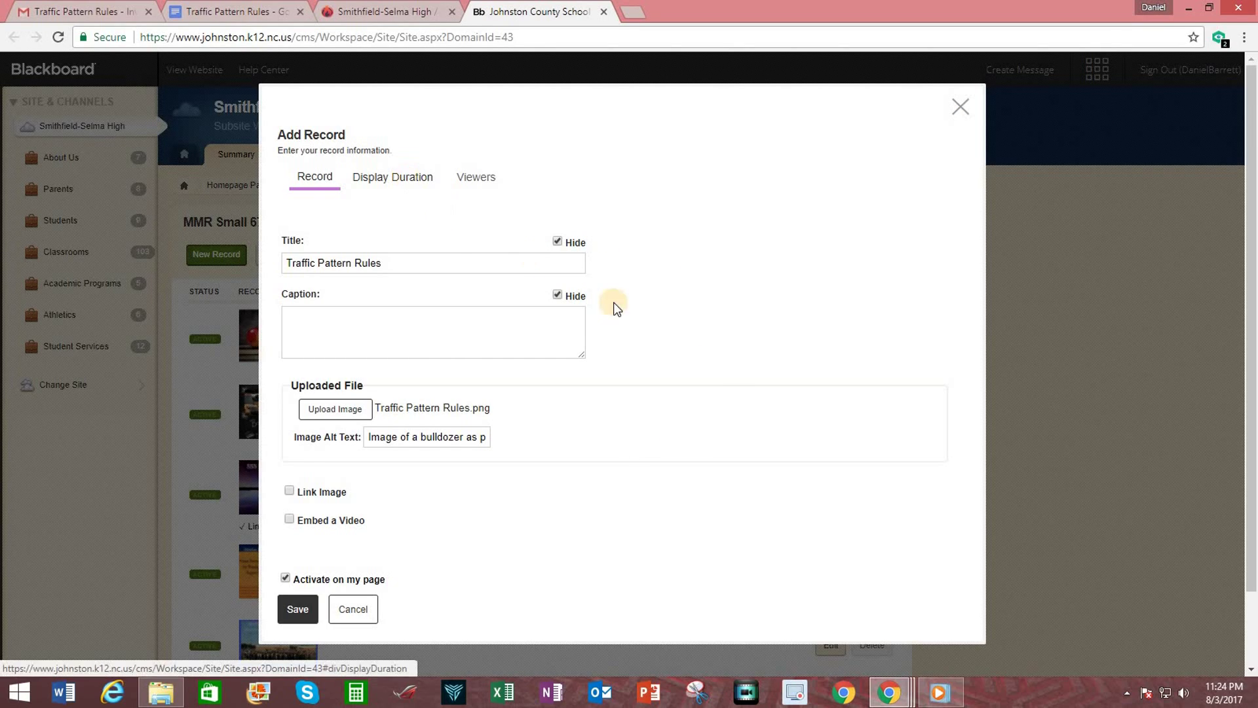
{"action": "scroll", "coordinate": [745, 515], "scroll_direction": "down", "scroll_amount": 1}
{"action": "scroll", "coordinate": [741, 510], "scroll_direction": "up", "scroll_amount": 1}
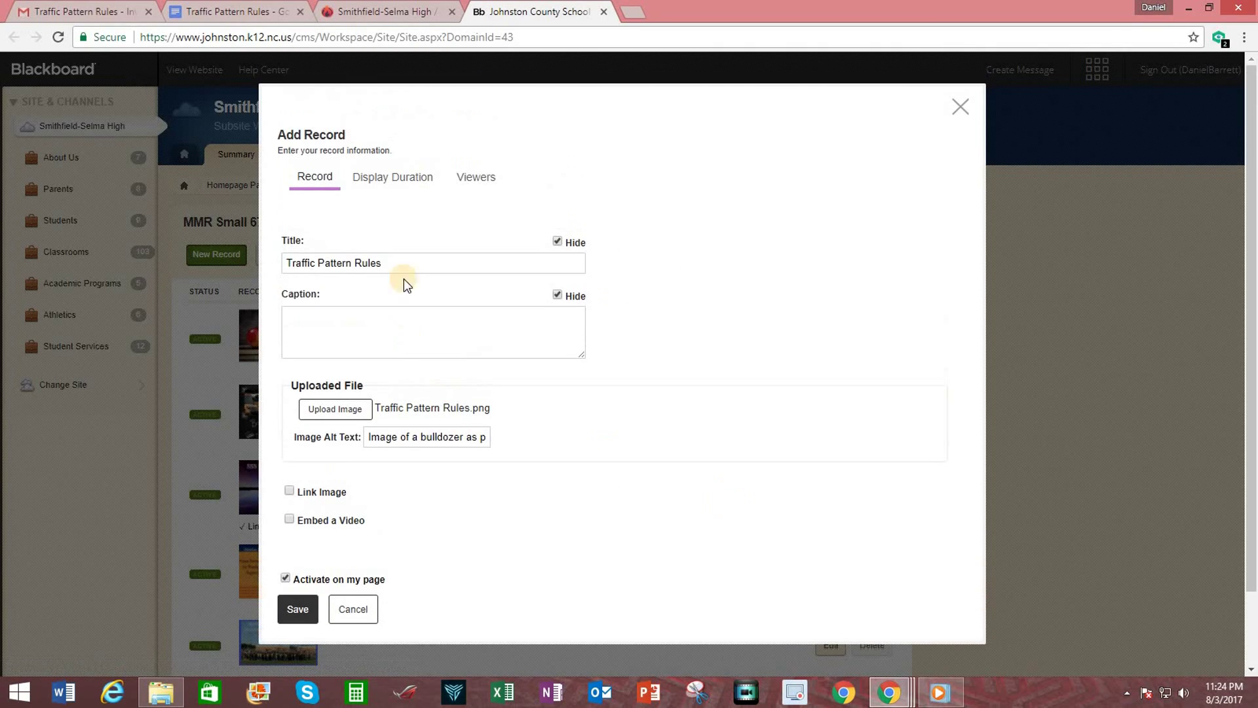
{"action": "left_click", "coordinate": [403, 186]}
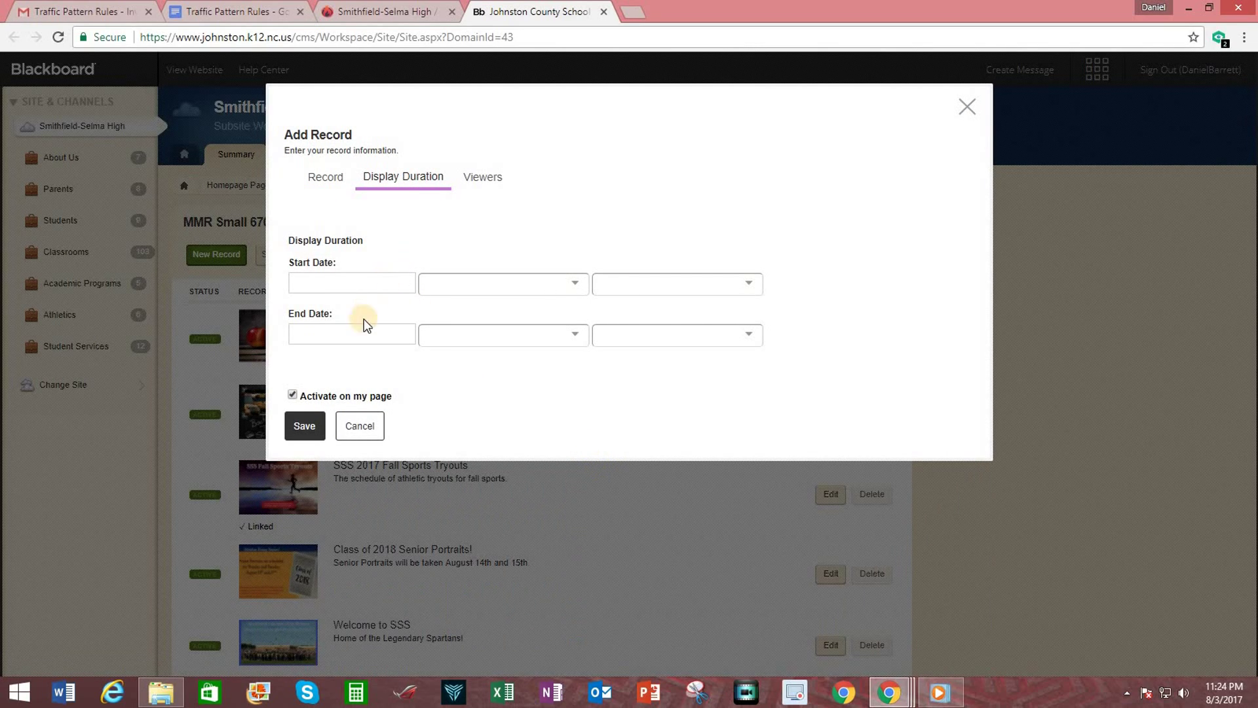
{"action": "left_click", "coordinate": [387, 334]}
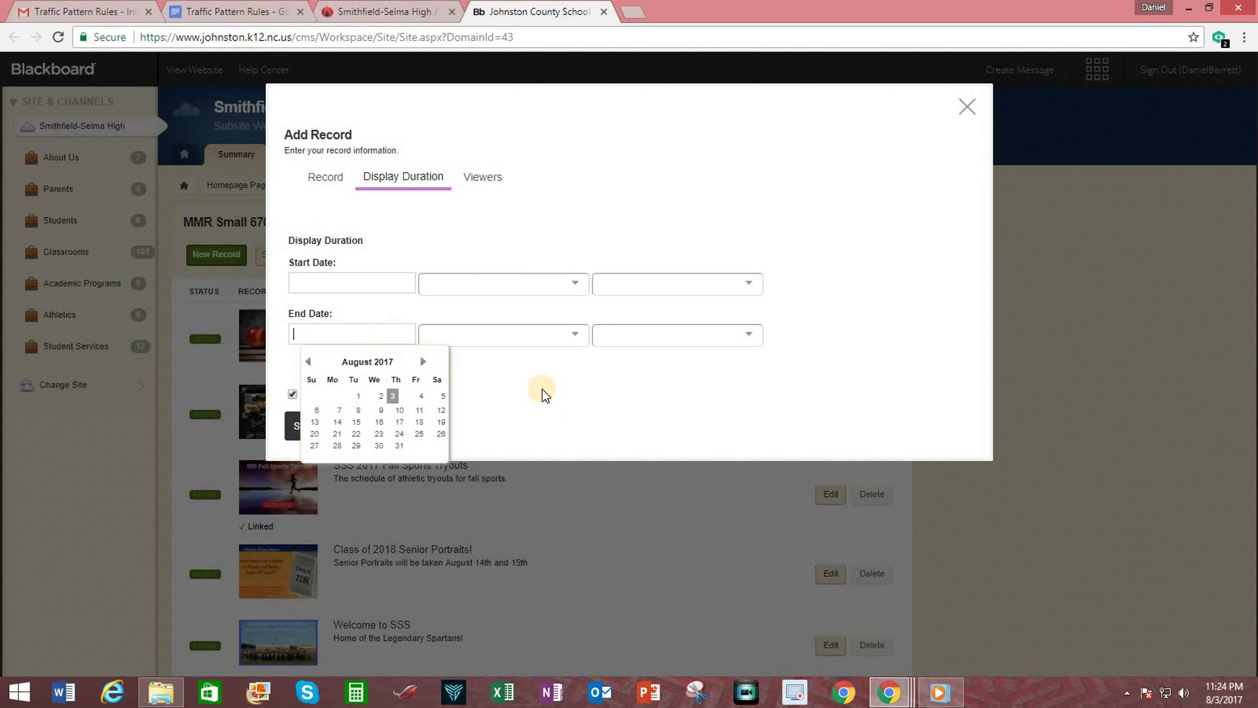
{"action": "left_click", "coordinate": [569, 391]}
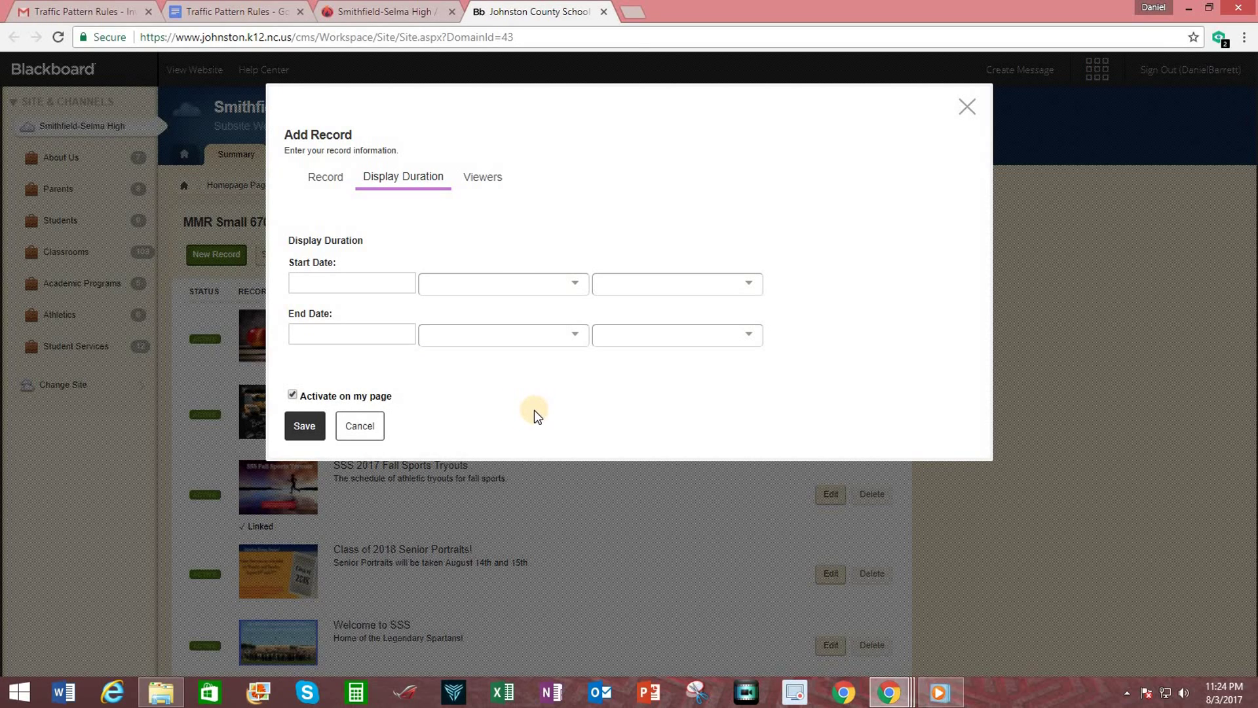
{"action": "left_click", "coordinate": [486, 178]}
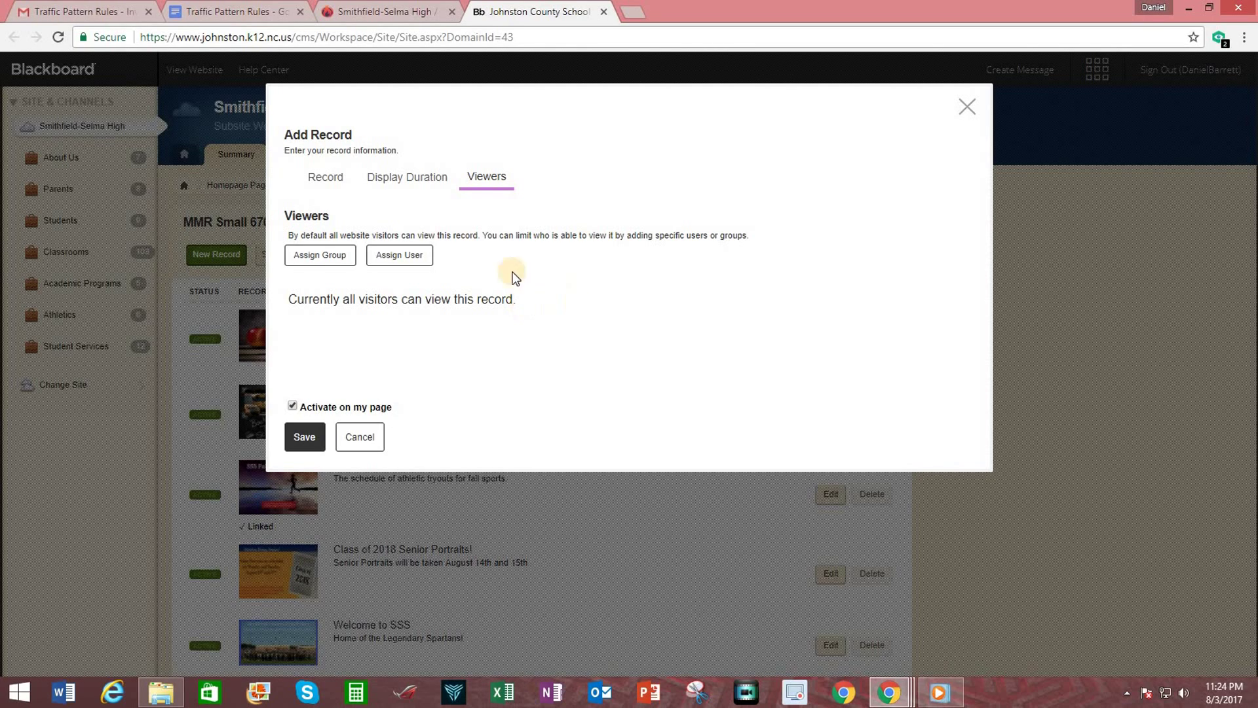
{"action": "left_click", "coordinate": [326, 180]}
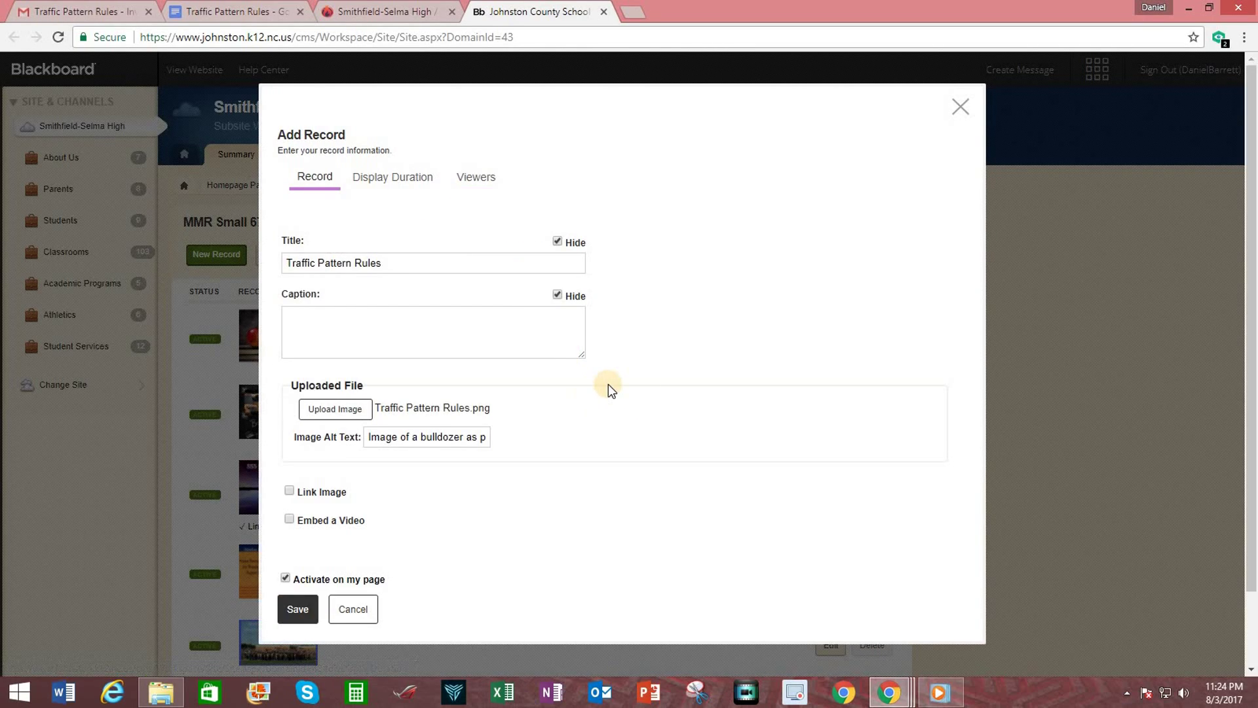
Step: Enable linking for the record's image and get its web address ready for entry
{"action": "scroll", "coordinate": [613, 381], "scroll_direction": "down", "scroll_amount": 1}
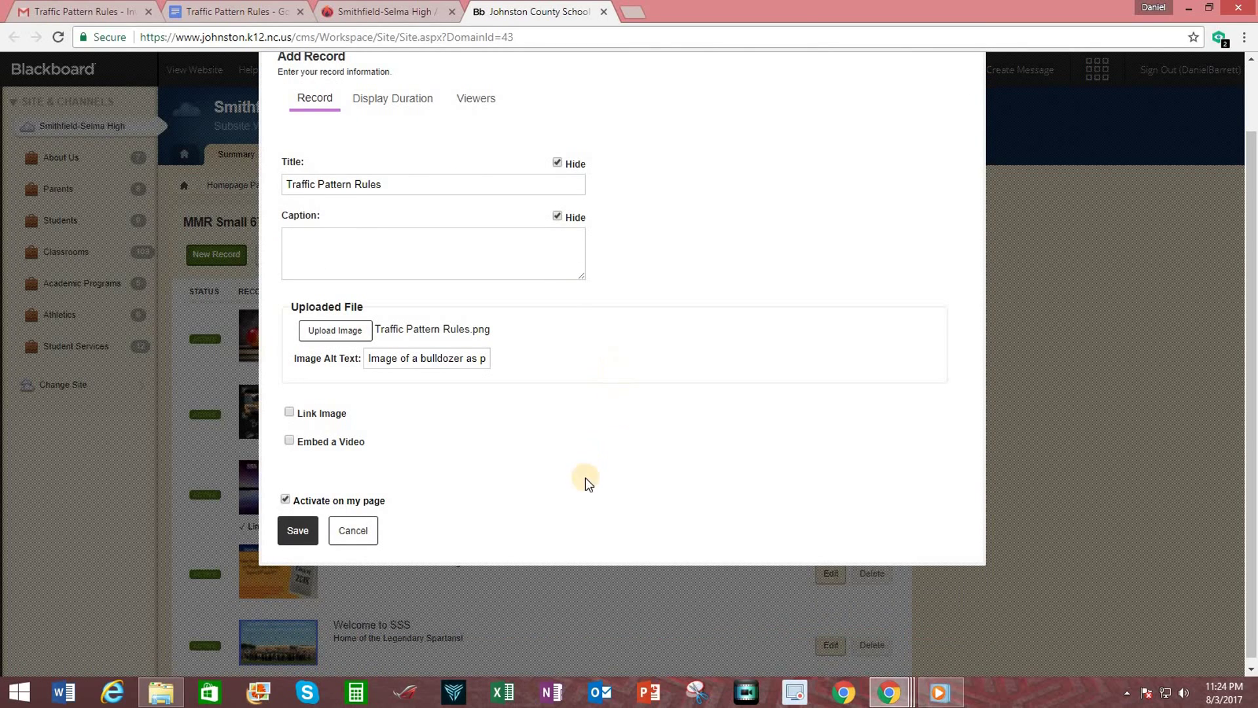
{"action": "left_click", "coordinate": [289, 411]}
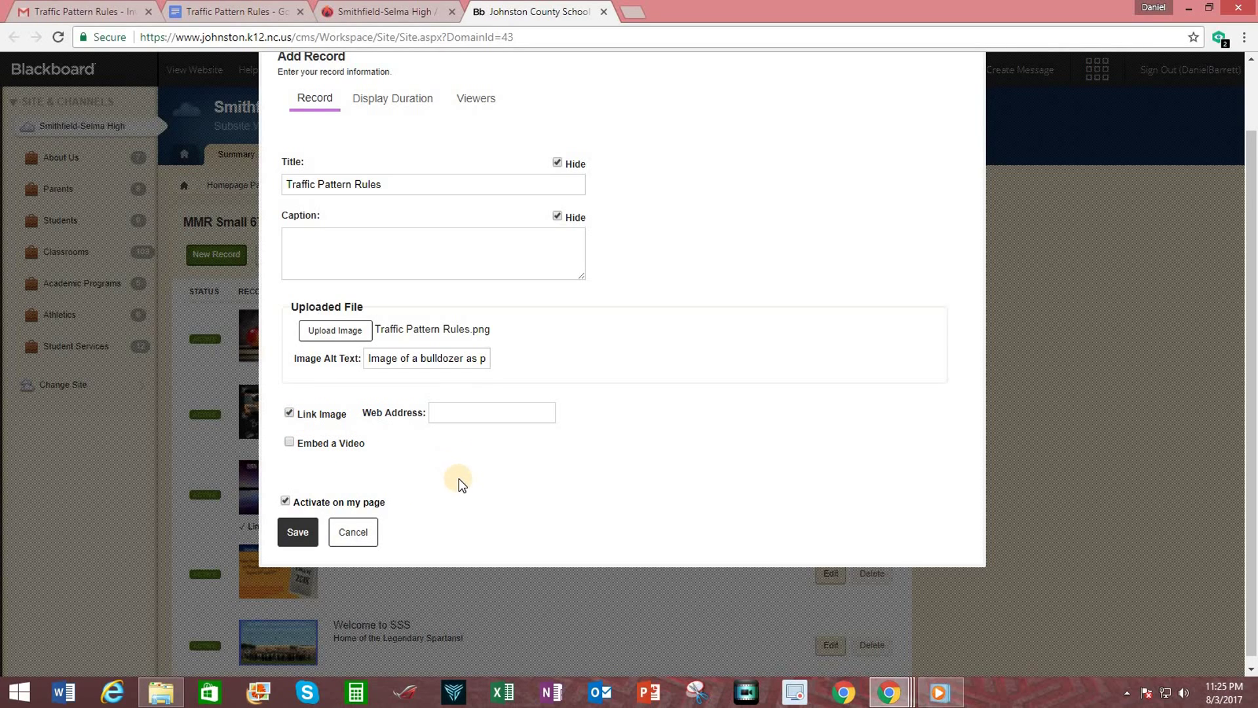
{"action": "left_click", "coordinate": [464, 415]}
Step: Switch to the Traffic Pattern Rules document in Google Docs, check its link sharing options, and copy its shareable link
{"action": "left_click", "coordinate": [231, 15]}
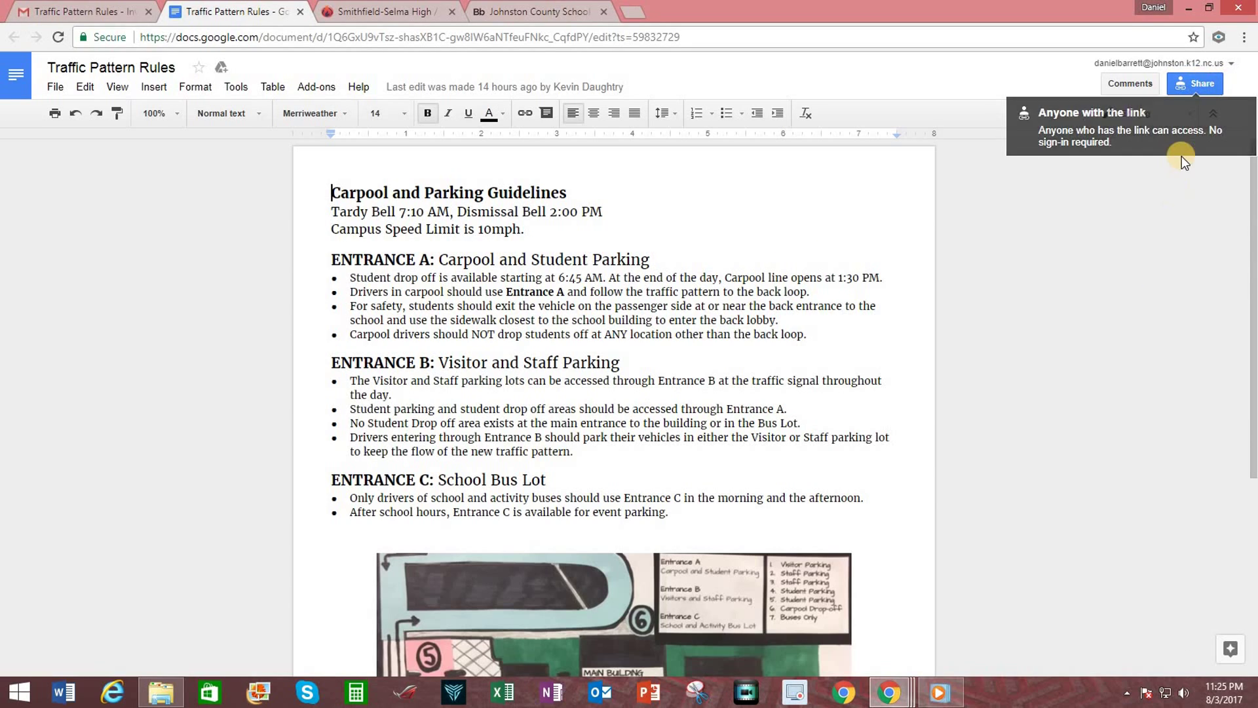
{"action": "left_click", "coordinate": [1195, 84]}
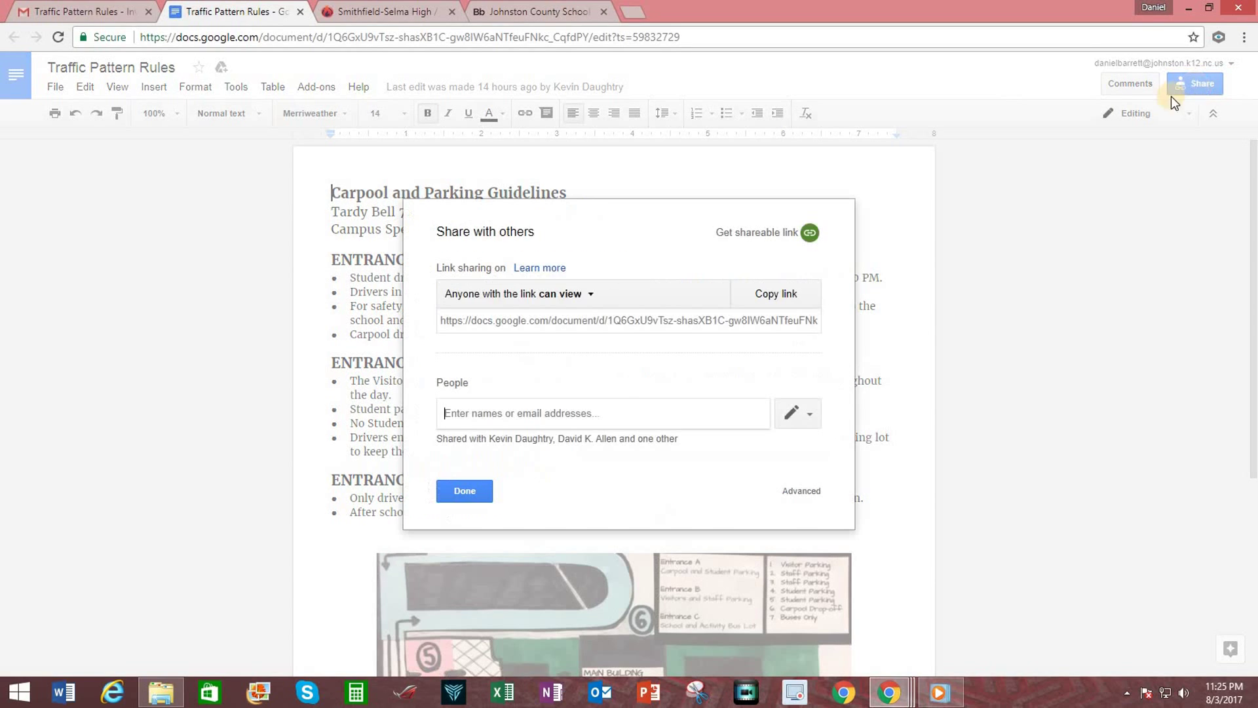
{"action": "left_click", "coordinate": [593, 295]}
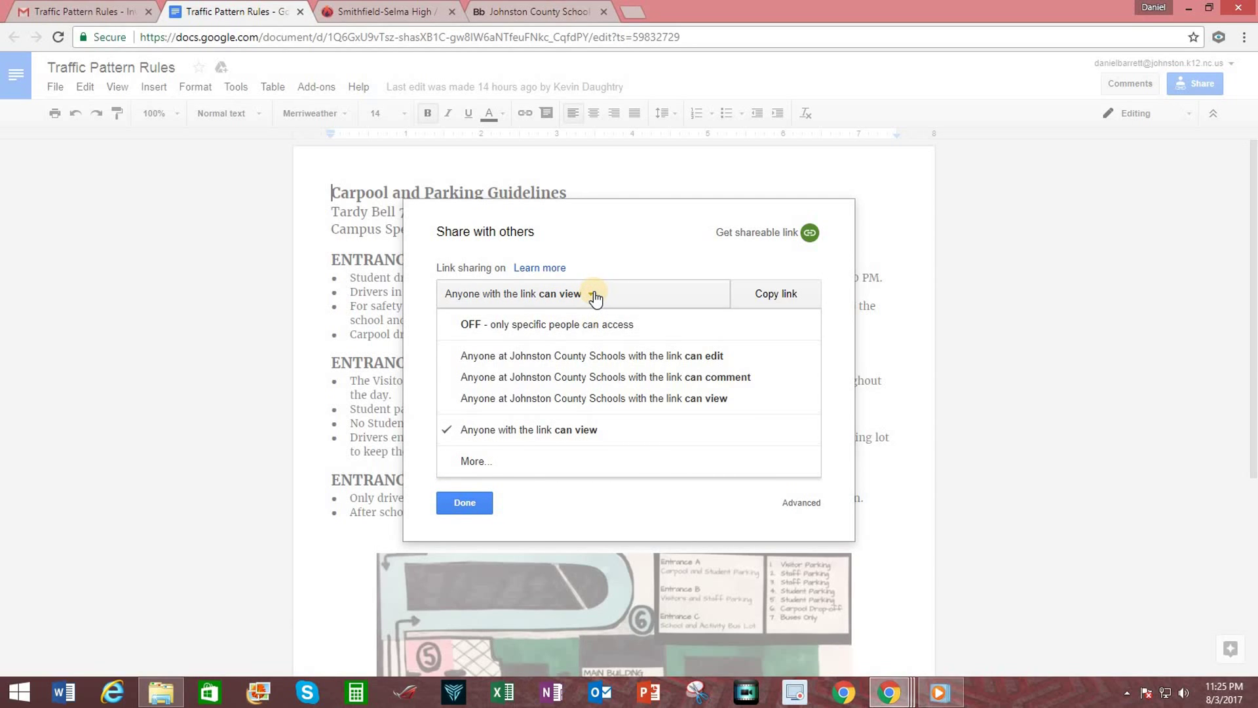
{"action": "left_click", "coordinate": [468, 462]}
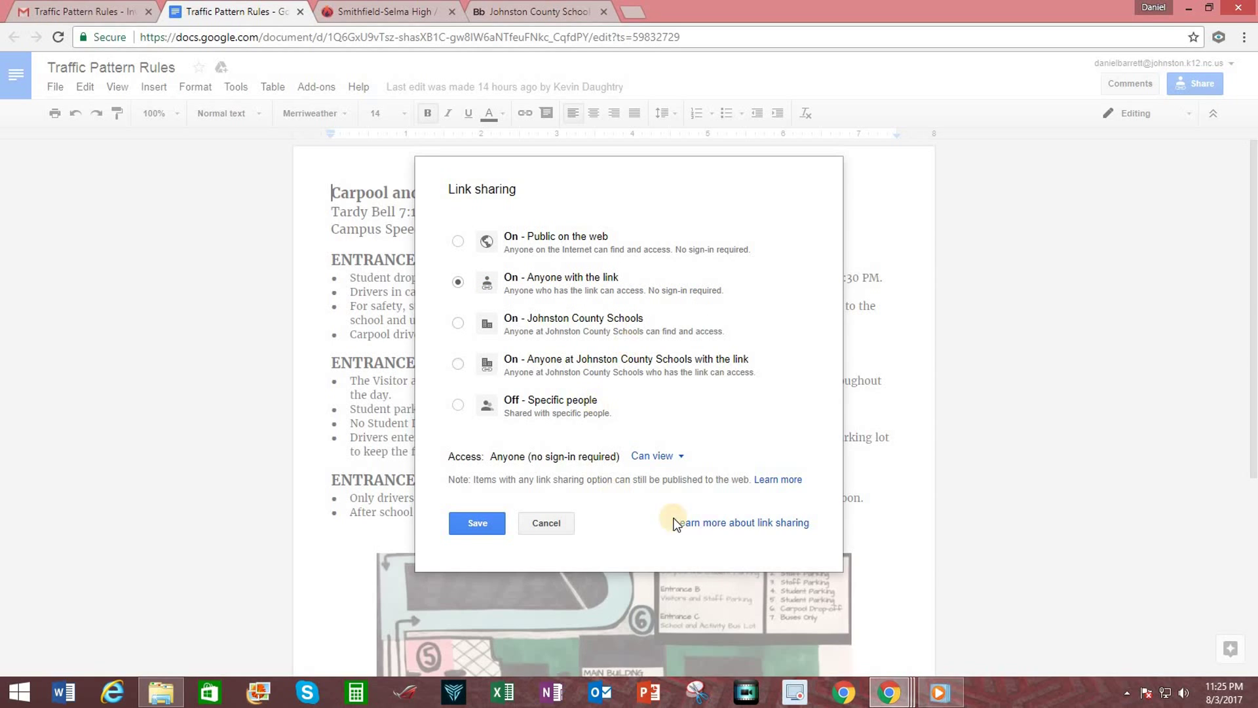
{"action": "left_click", "coordinate": [547, 522]}
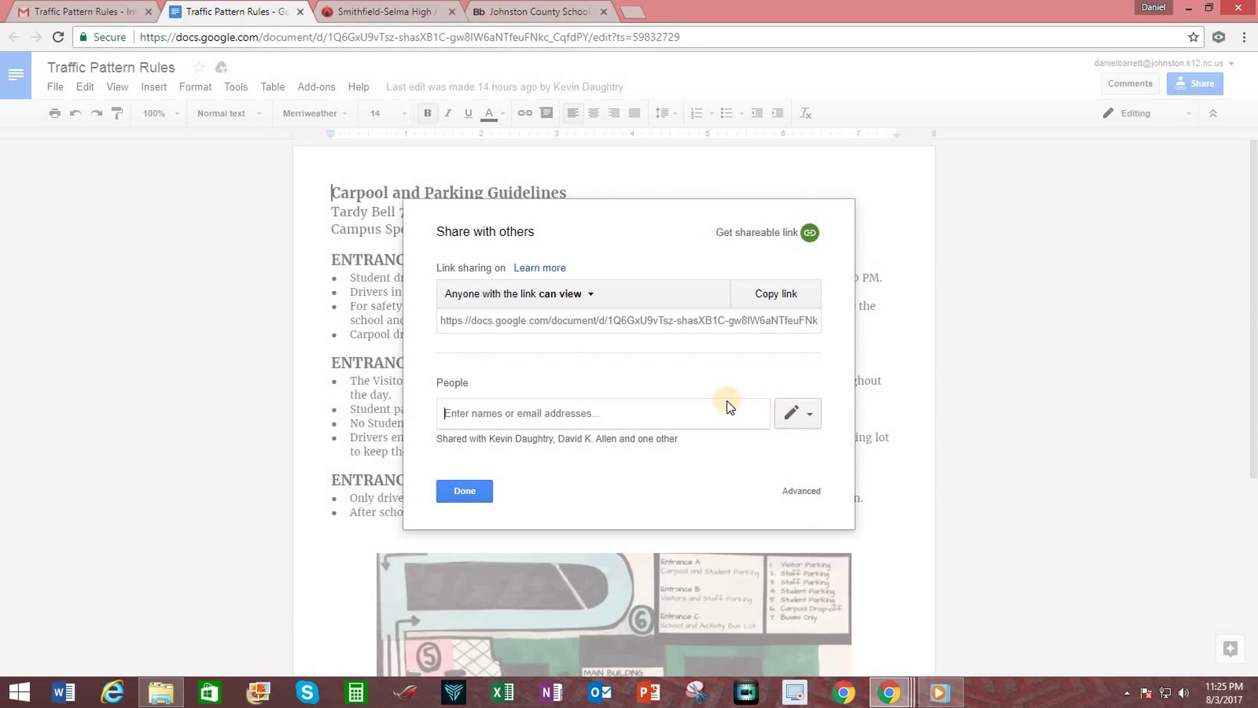
{"action": "left_click", "coordinate": [776, 292]}
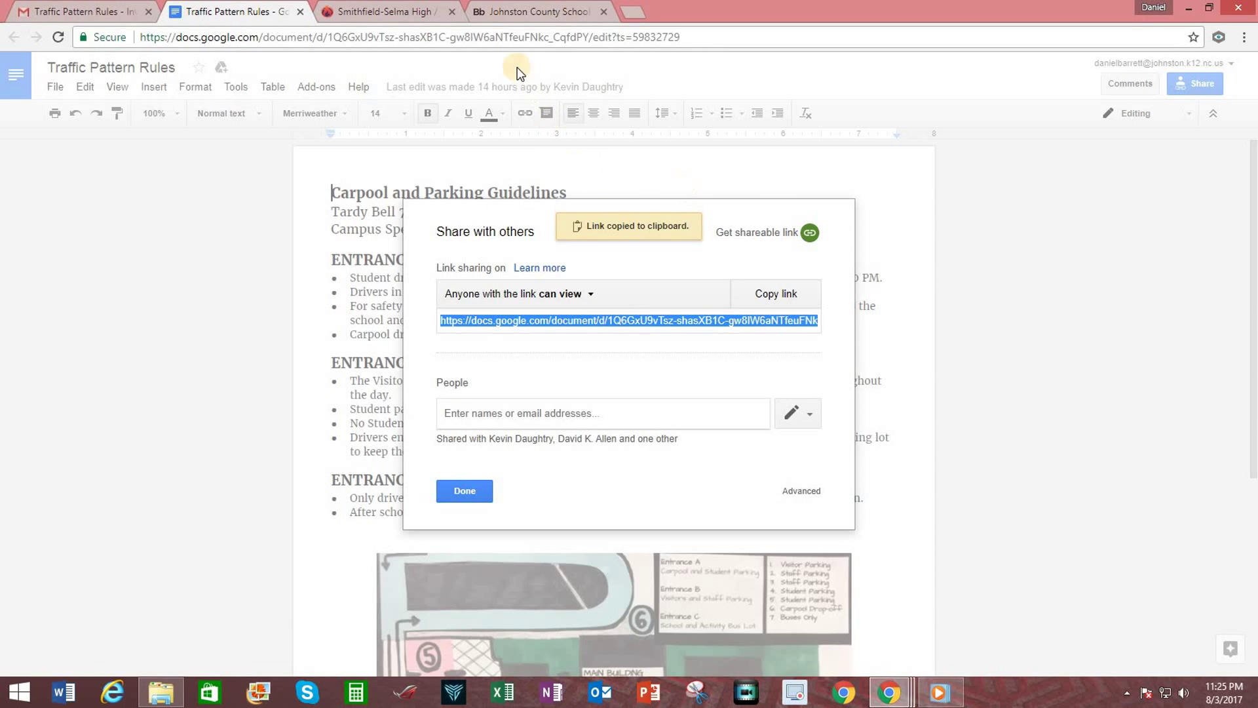
Step: Switch back to the Blackboard record and paste the copied document link as the image's web address
{"action": "left_click", "coordinate": [522, 13]}
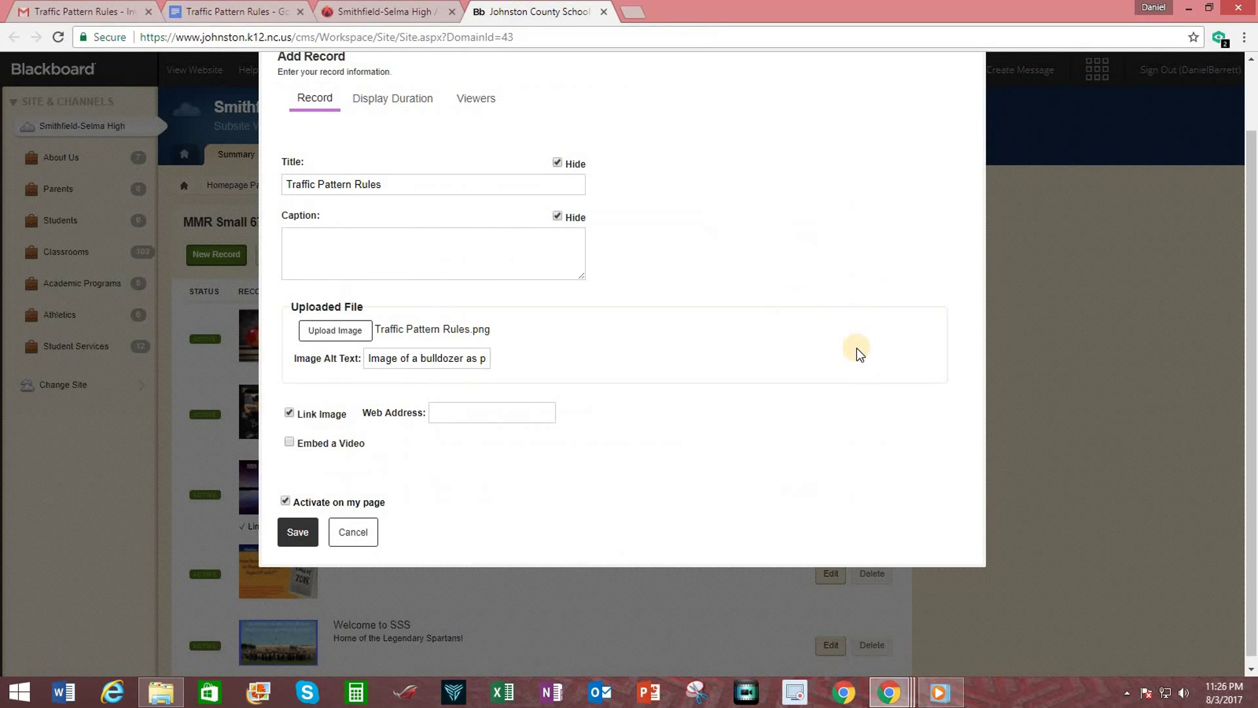
{"action": "left_click", "coordinate": [470, 413]}
{"action": "key", "text": "ctrl+v"}
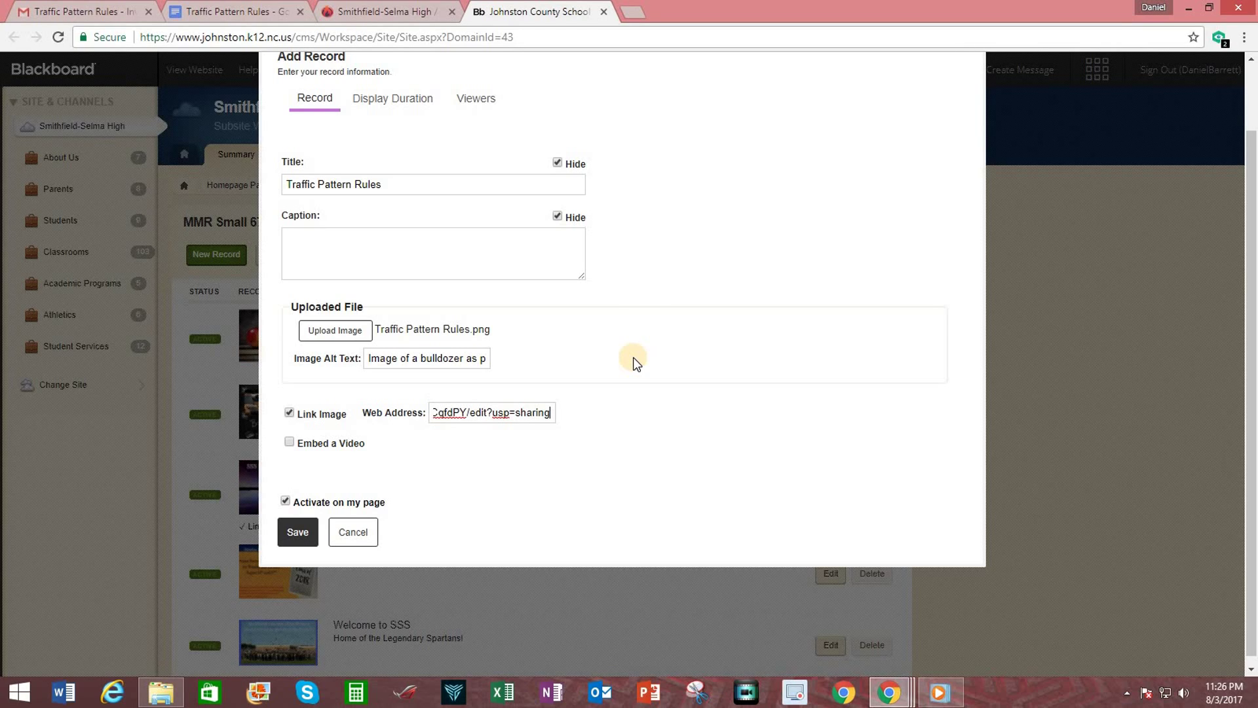
Step: Check the pasted web address back to its beginning and save the Traffic Pattern Rules record
{"action": "left_click", "coordinate": [534, 414]}
{"action": "key", "text": "Left"}
{"action": "key", "text": "Left"}
{"action": "key", "text": "Left"}
{"action": "key", "text": "Left"}
{"action": "key", "text": "Left"}
{"action": "key", "text": "Left"}
{"action": "key", "text": "Left"}
{"action": "key", "text": "Left"}
{"action": "key", "text": "Left"}
{"action": "key", "text": "Left"}
{"action": "key", "text": "Left"}
{"action": "key", "text": "Left"}
{"action": "key", "text": "Left"}
{"action": "key", "text": "Left"}
{"action": "key", "text": "Left"}
{"action": "key", "text": "Left"}
{"action": "key", "text": "Left"}
{"action": "key", "text": "Left"}
{"action": "key", "text": "Left"}
{"action": "key", "text": "Left"}
{"action": "key", "text": "Left"}
{"action": "key", "text": "Left"}
{"action": "key", "text": "Left"}
{"action": "key", "text": "Left"}
{"action": "key", "text": "Left"}
{"action": "key", "text": "Left"}
{"action": "key", "text": "Left"}
{"action": "key", "text": "Left"}
{"action": "key", "text": "Left"}
{"action": "key", "text": "Left"}
{"action": "key", "text": "Left"}
{"action": "key", "text": "Left"}
{"action": "key", "text": "Left"}
{"action": "key", "text": "Left"}
{"action": "key", "text": "Left"}
{"action": "key", "text": "Left"}
{"action": "key", "text": "Left"}
{"action": "key", "text": "Left"}
{"action": "key", "text": "Left"}
{"action": "key", "text": "Left"}
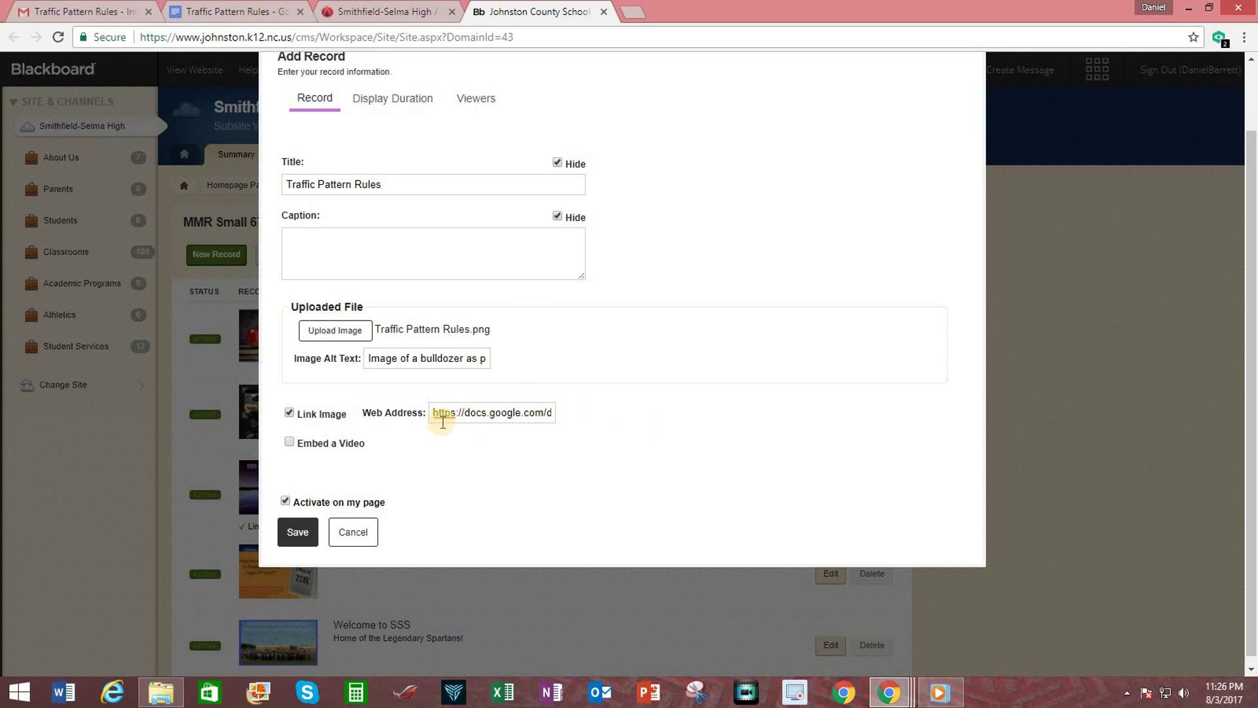
{"action": "left_click", "coordinate": [311, 536]}
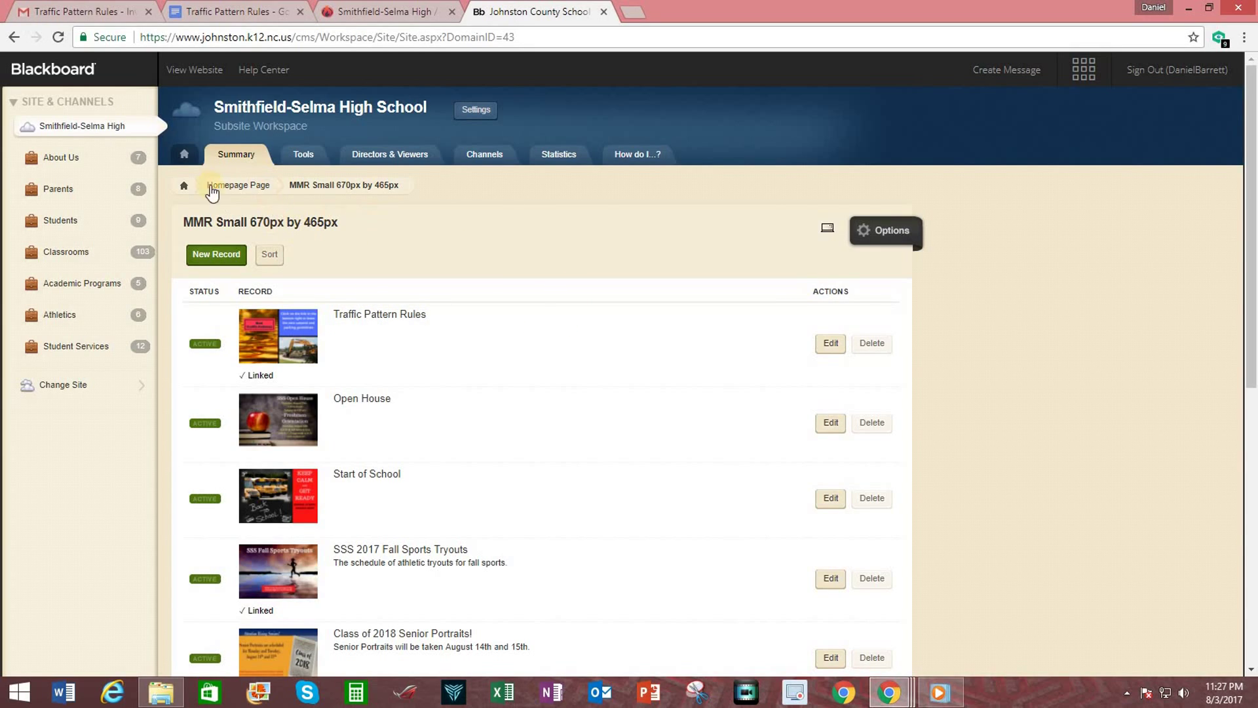
Step: View the school homepage full screen, test the link on the New Traffic Patterns slide, look through the linked document, and close it
{"action": "left_click", "coordinate": [199, 71]}
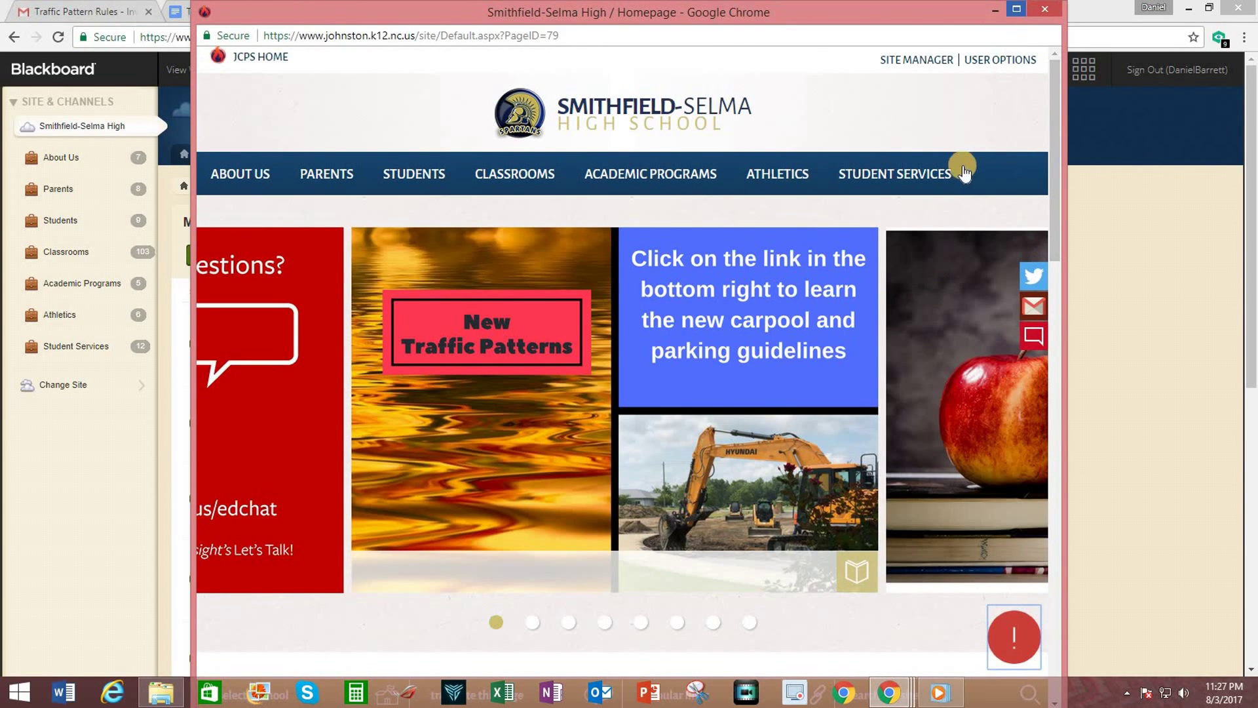
{"action": "left_click", "coordinate": [1021, 10]}
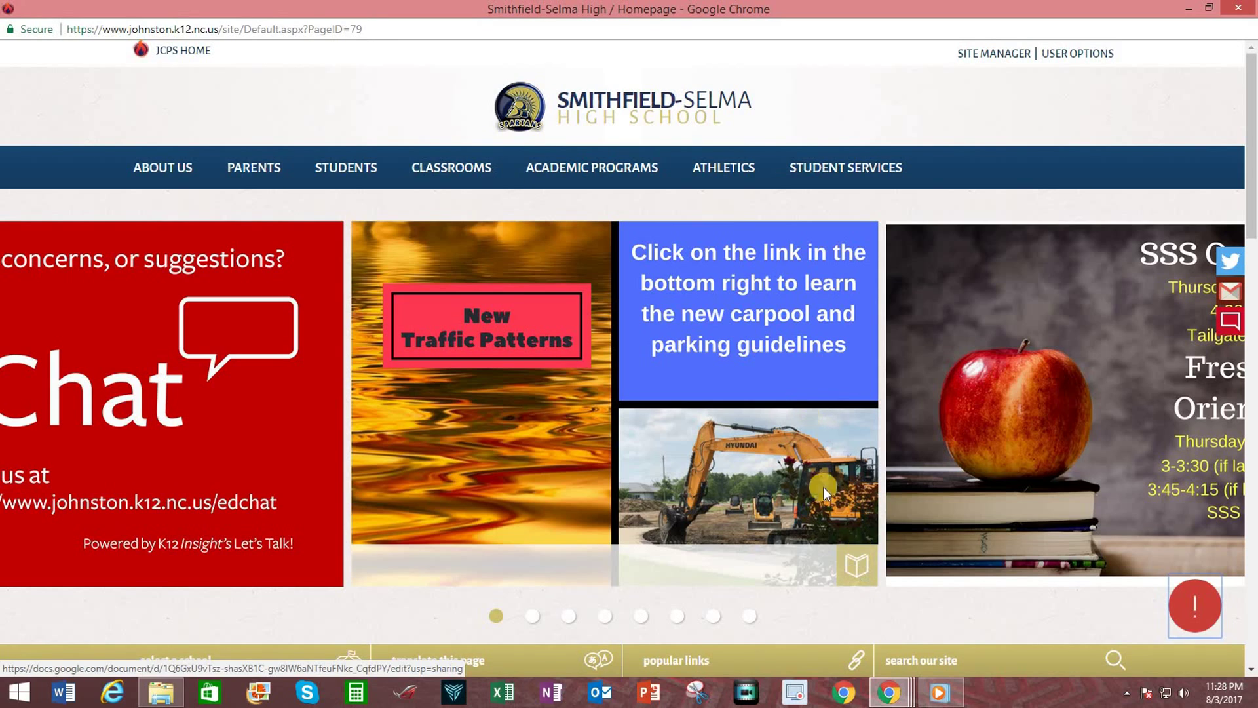
{"action": "left_click", "coordinate": [859, 562]}
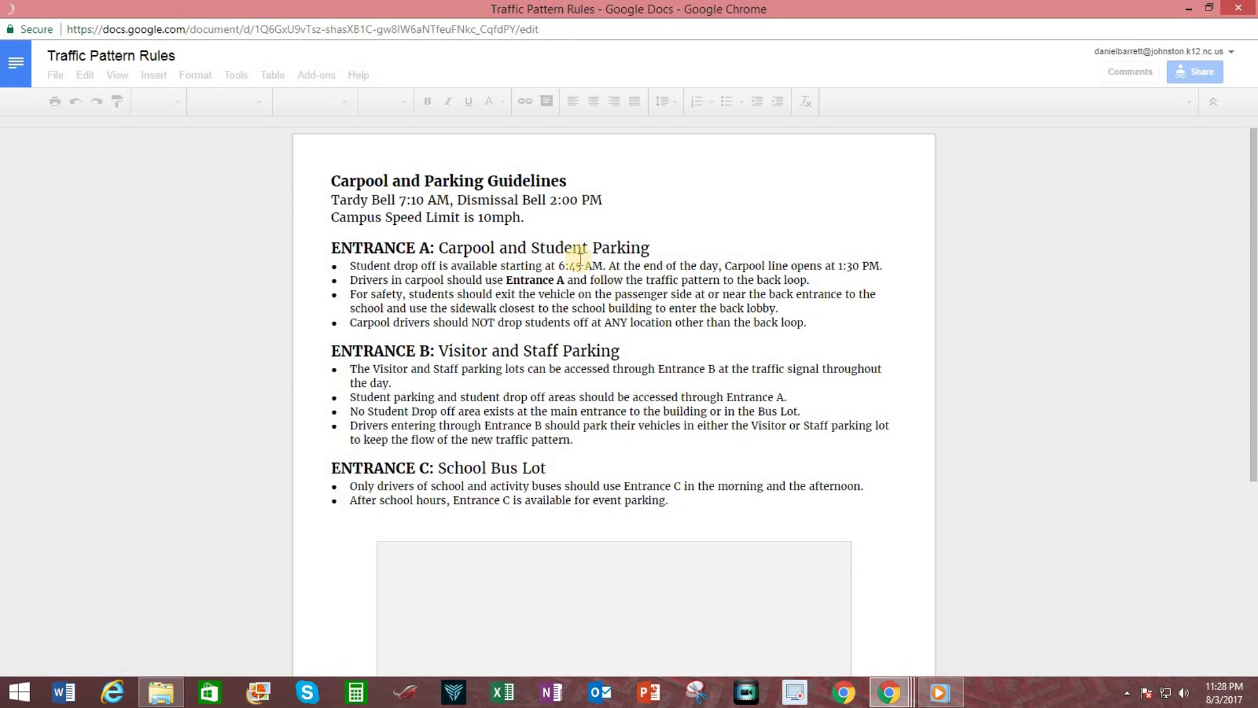
{"action": "scroll", "coordinate": [713, 450], "scroll_direction": "down", "scroll_amount": 5}
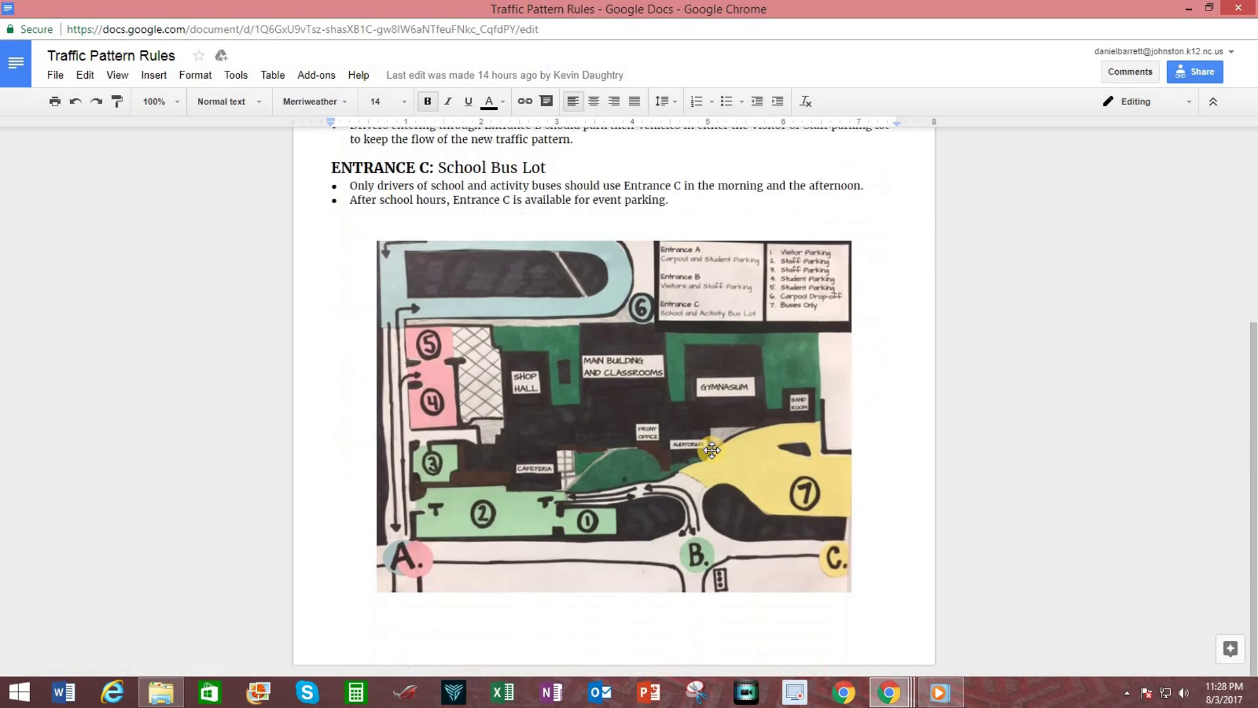
{"action": "scroll", "coordinate": [712, 449], "scroll_direction": "up", "scroll_amount": 5}
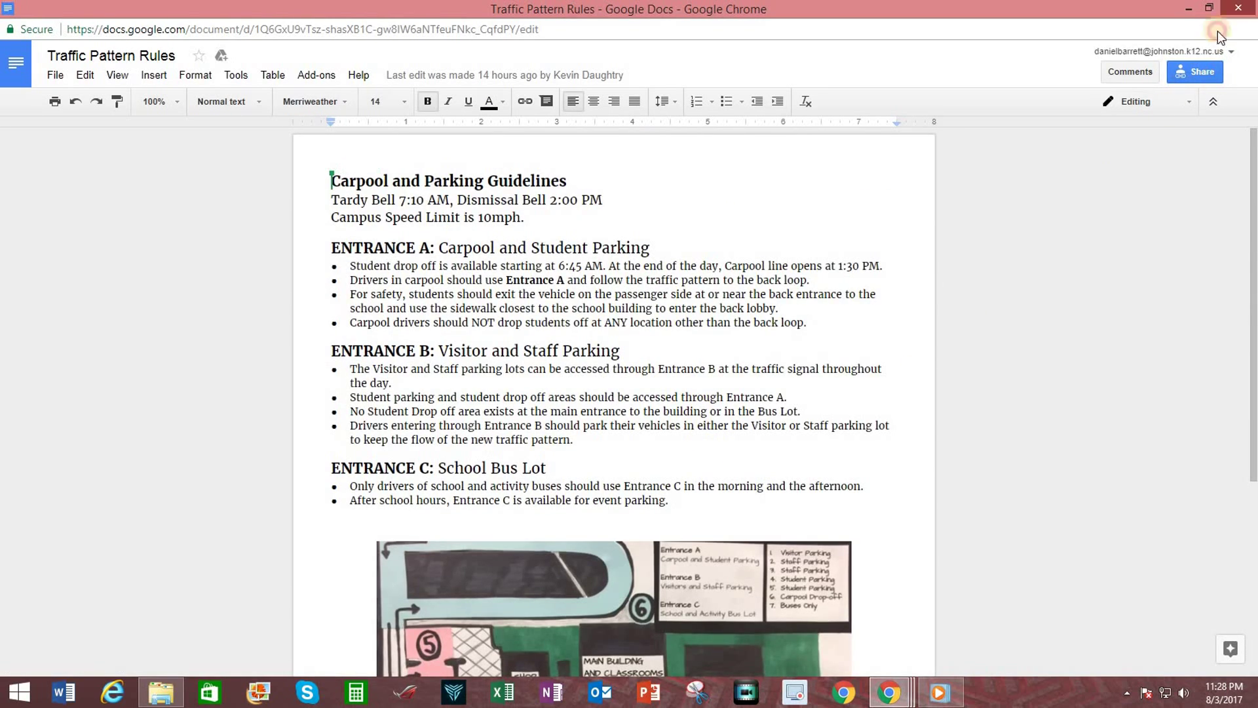
{"action": "left_click", "coordinate": [1238, 9]}
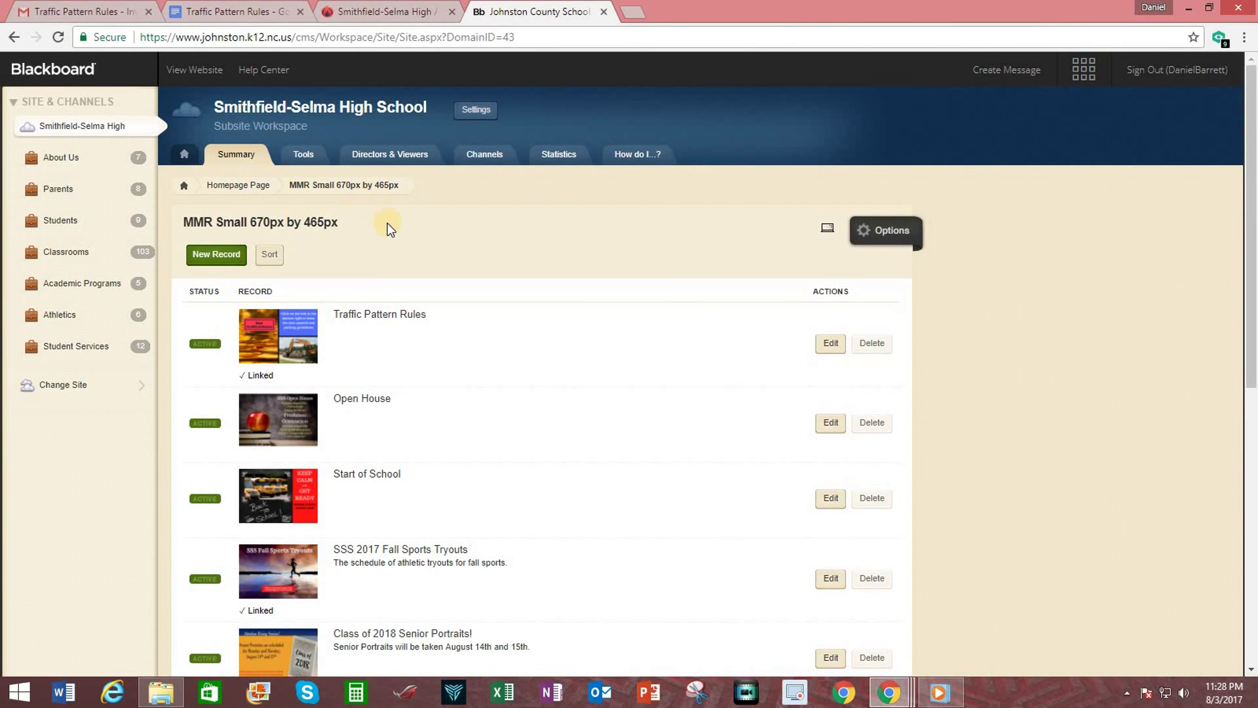
Step: Reopen the school homepage full screen and view the second and third rotator slides before returning to the first
{"action": "left_click", "coordinate": [177, 72]}
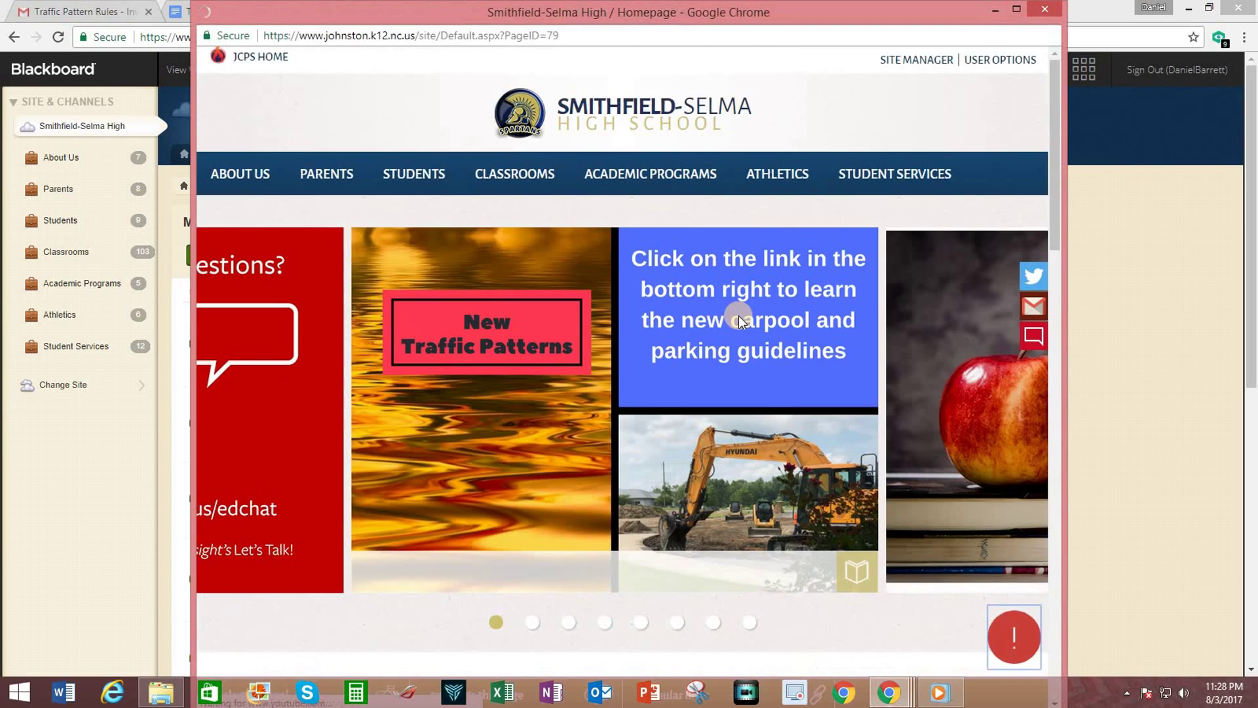
{"action": "left_click", "coordinate": [1013, 13]}
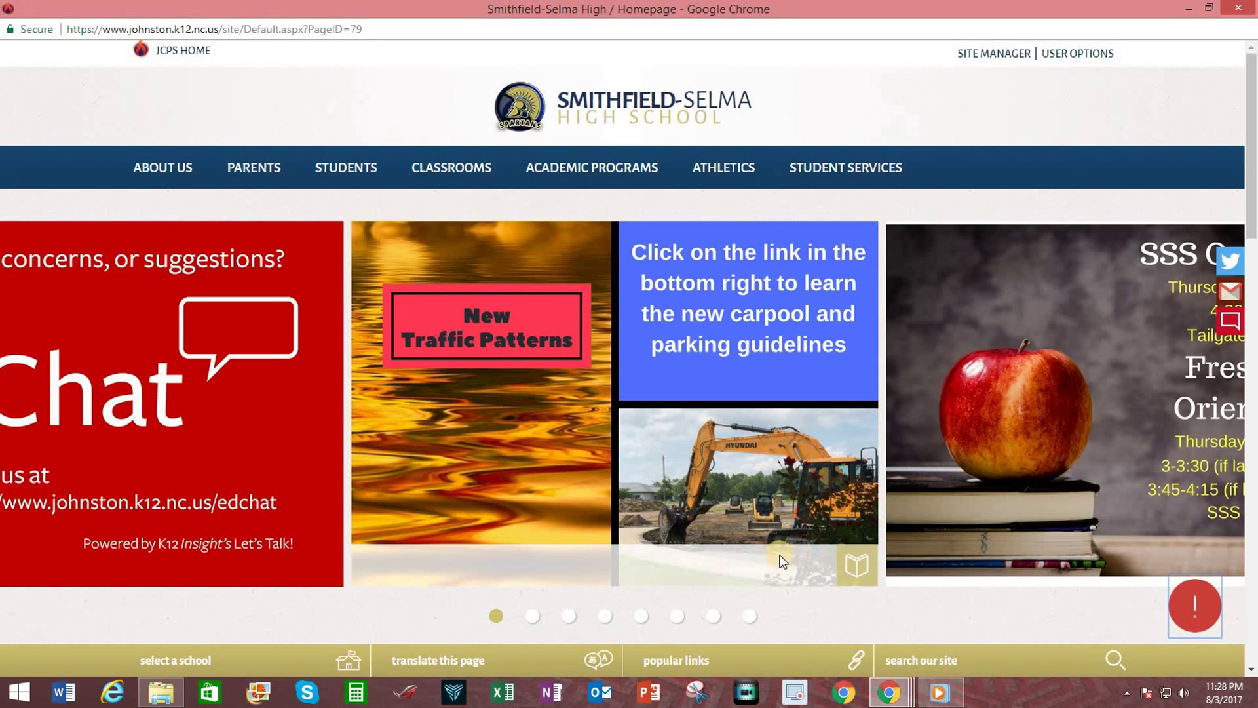
{"action": "left_click", "coordinate": [532, 615]}
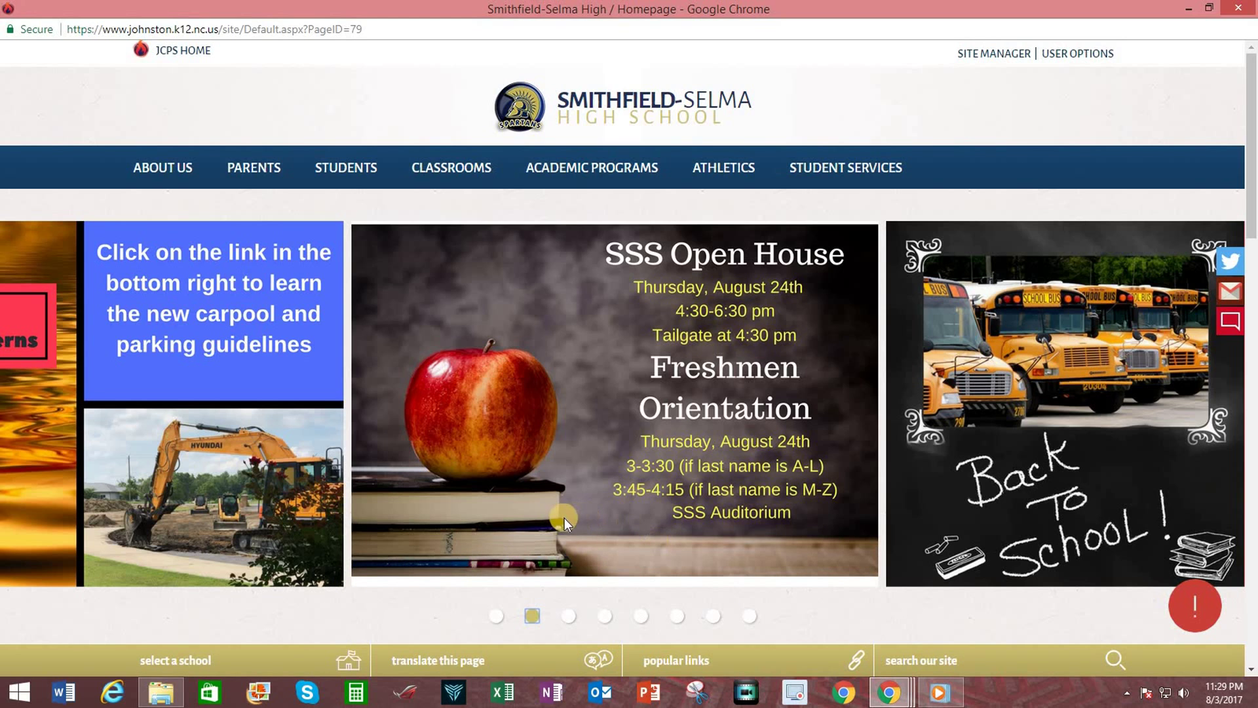
{"action": "left_click", "coordinate": [568, 616]}
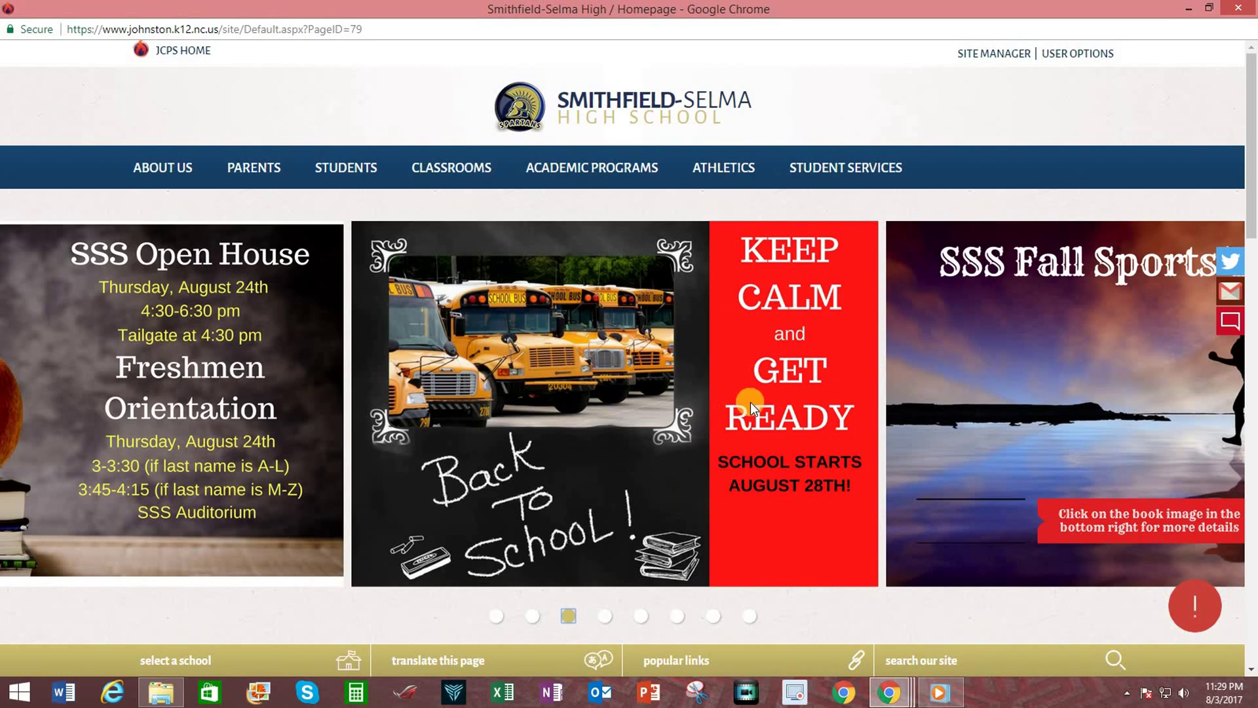
{"action": "left_click", "coordinate": [496, 616]}
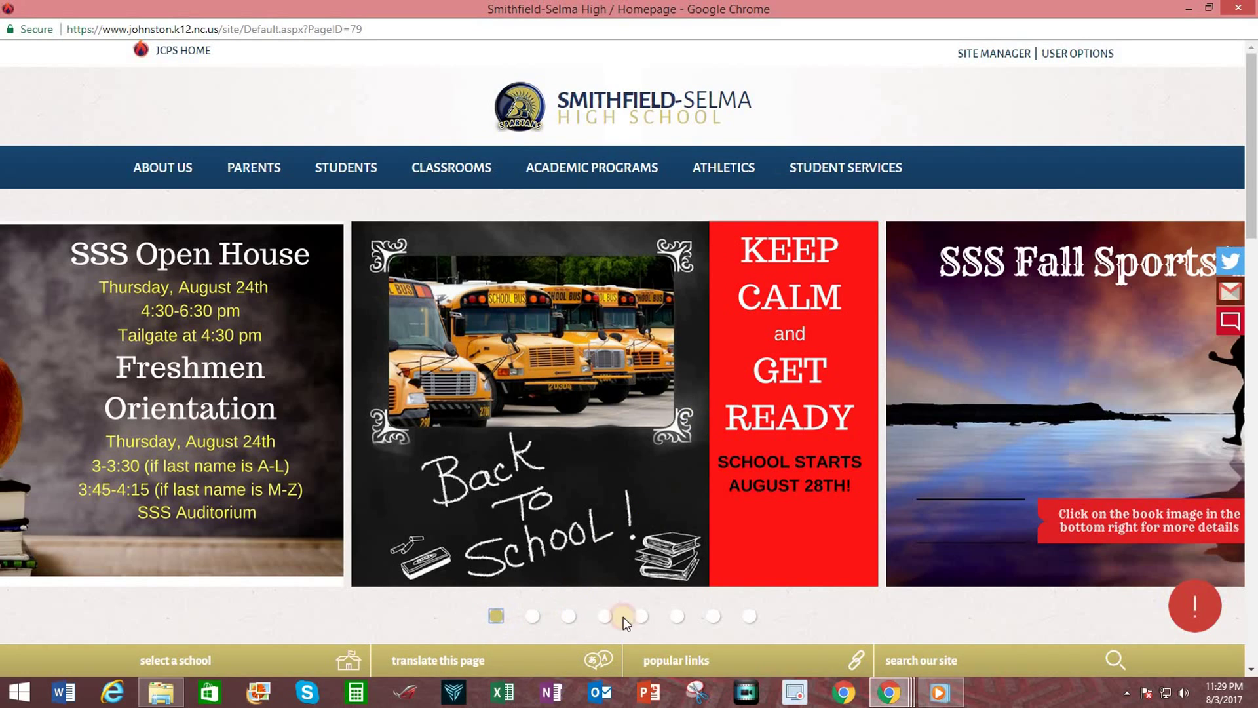